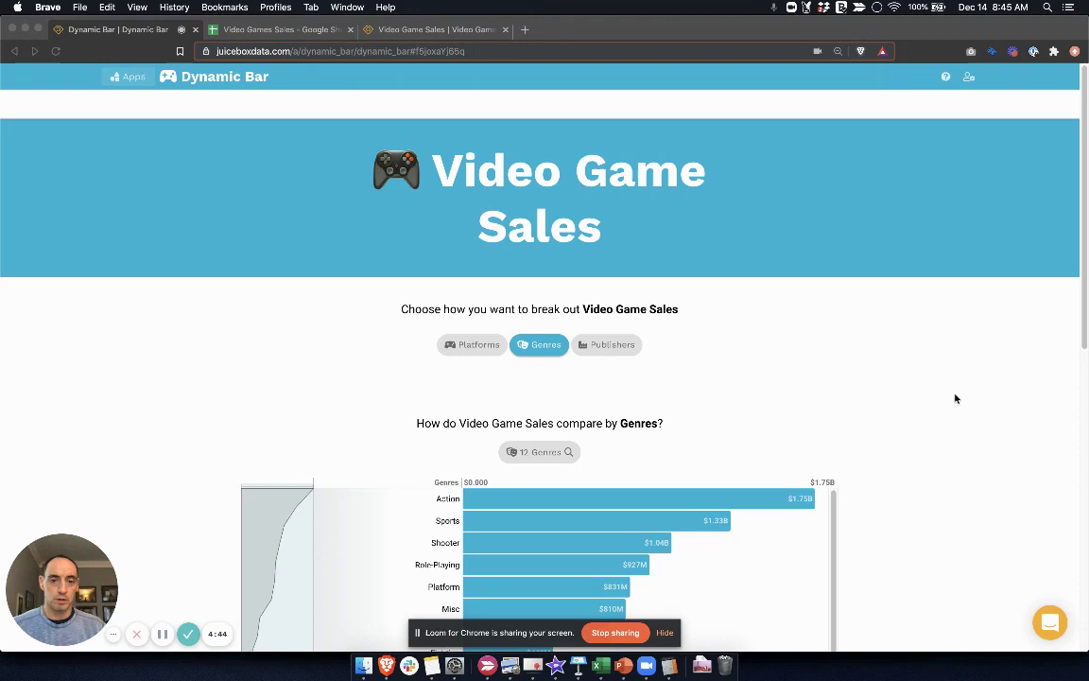
Break out the example app's video game sales by Platforms and switch the breakdown back to Genres.
scroll(954, 398, down, 1)
scroll(954, 398, down, 2)
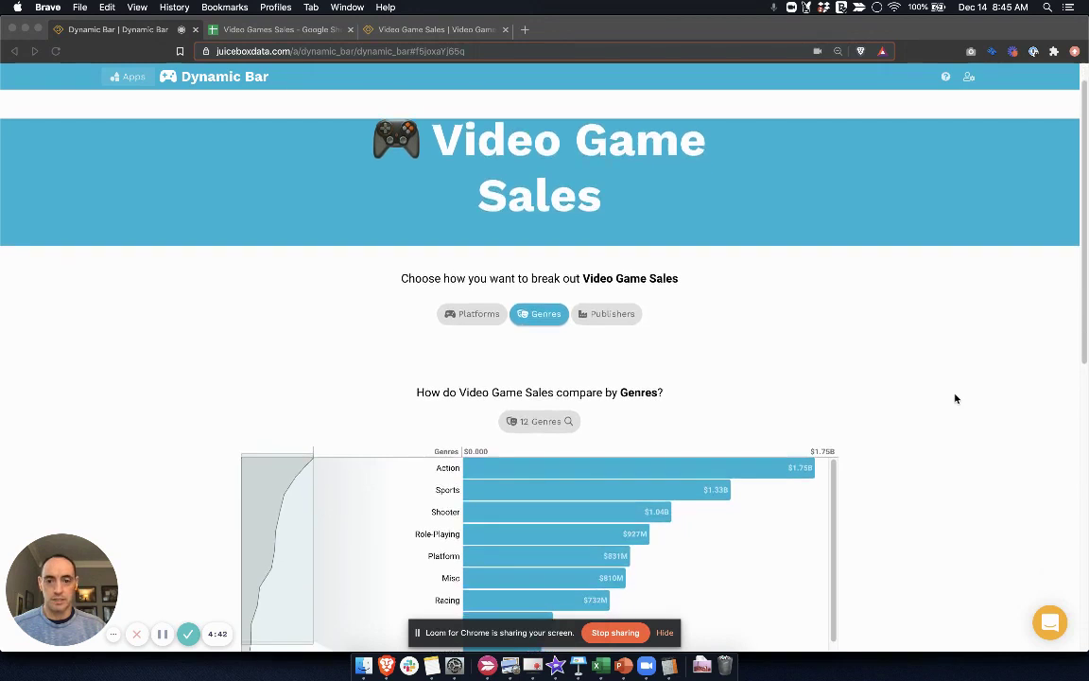
scroll(955, 398, up, 2)
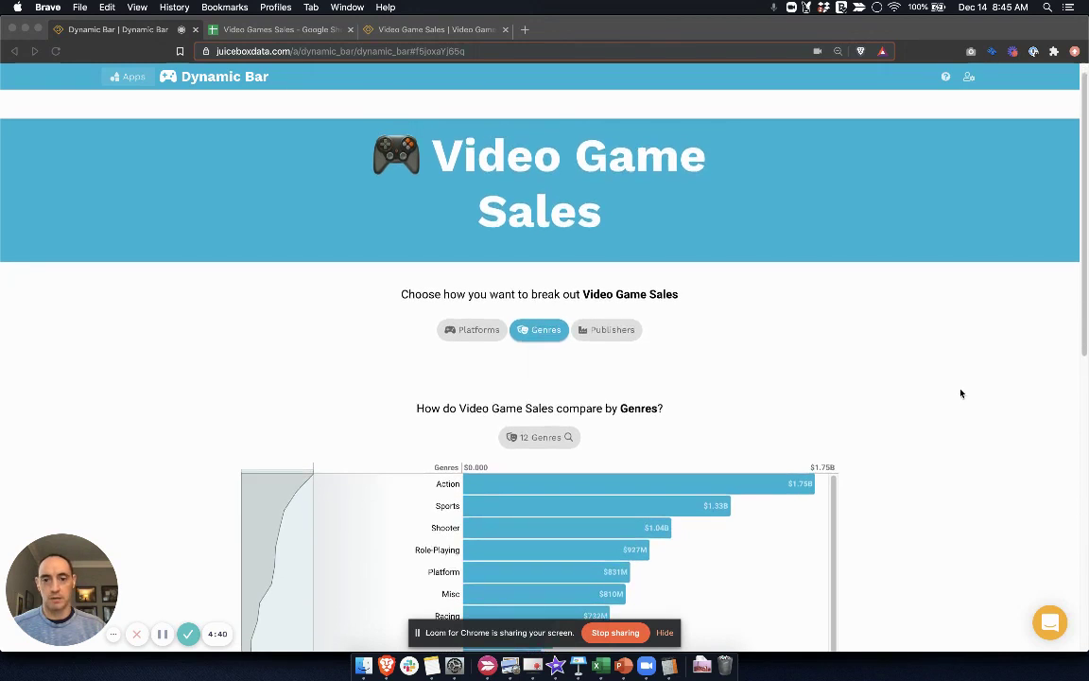
scroll(961, 392, down, 1)
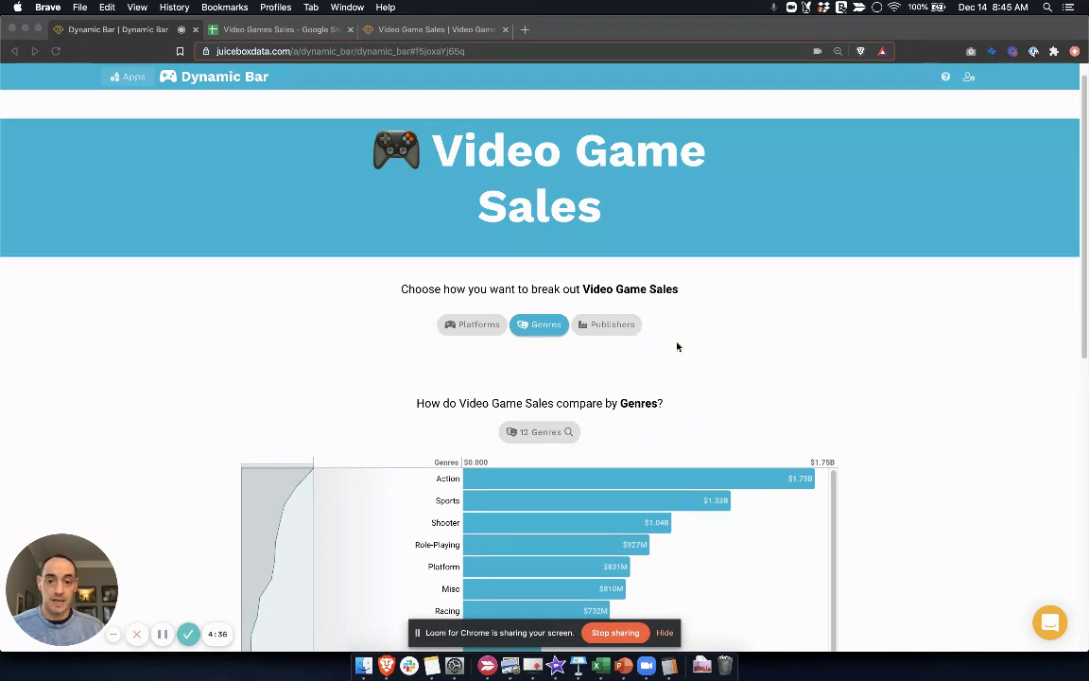
click(470, 325)
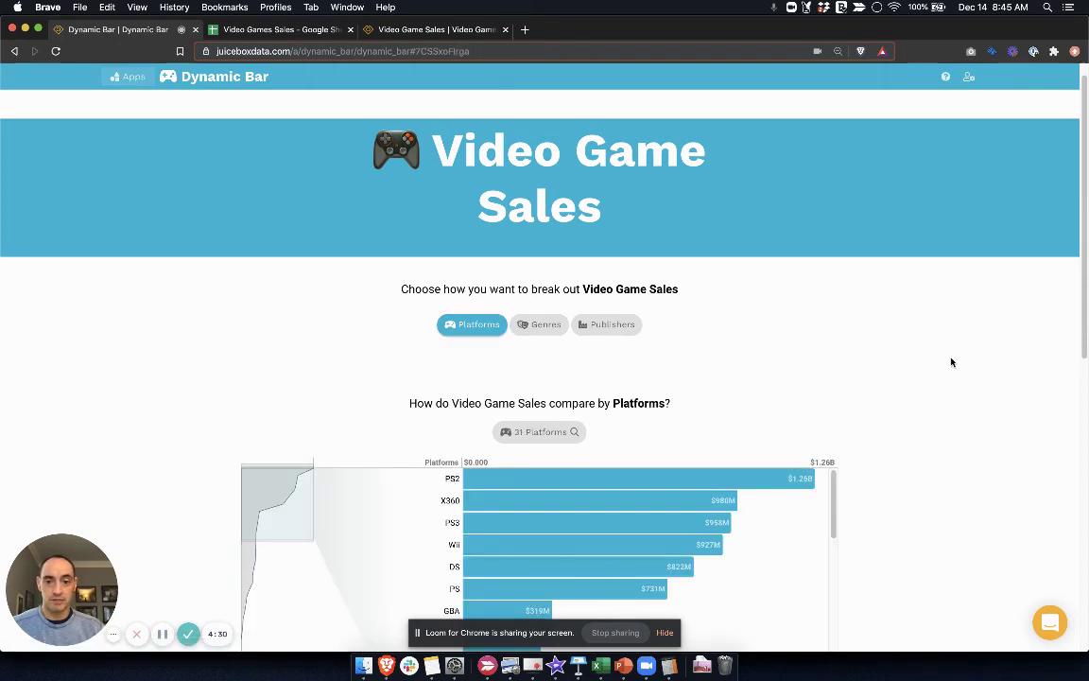
scroll(947, 362, down, 1)
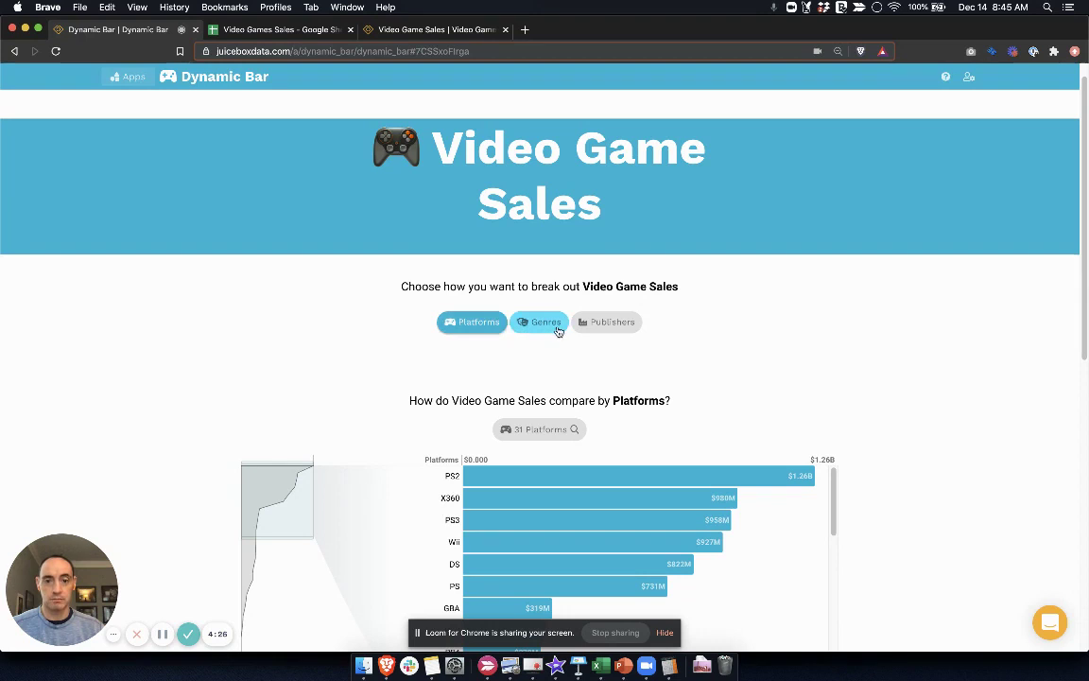
scroll(962, 361, down, 1)
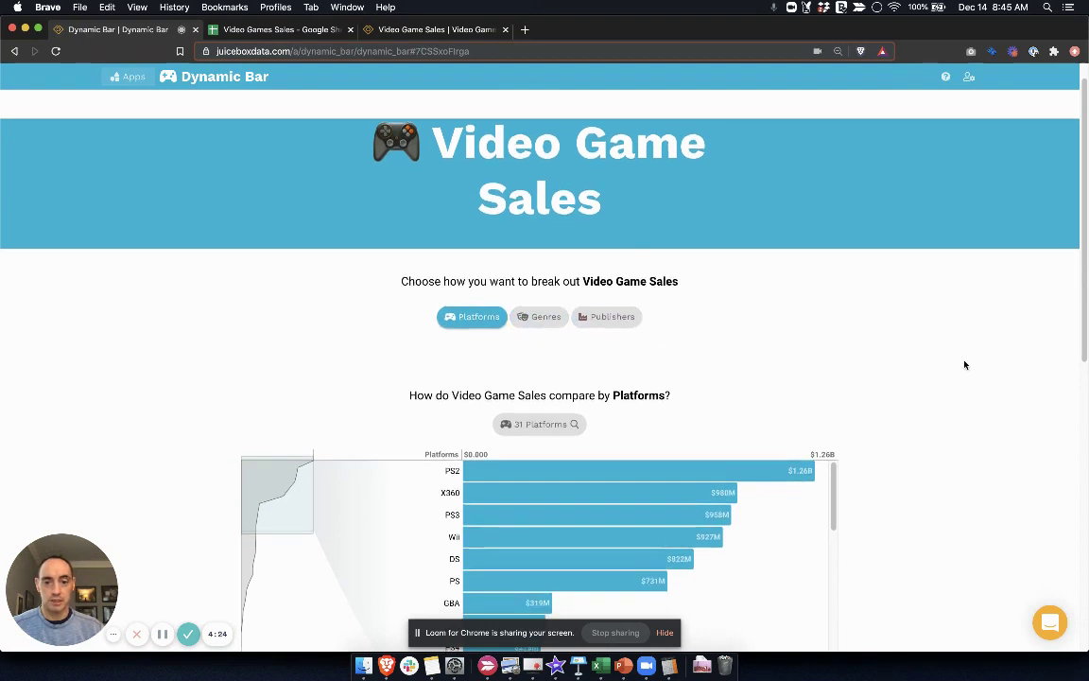
click(557, 320)
Select the Action and Sports bars in the genre chart and review the matching rows in the game details table.
scroll(939, 416, down, 3)
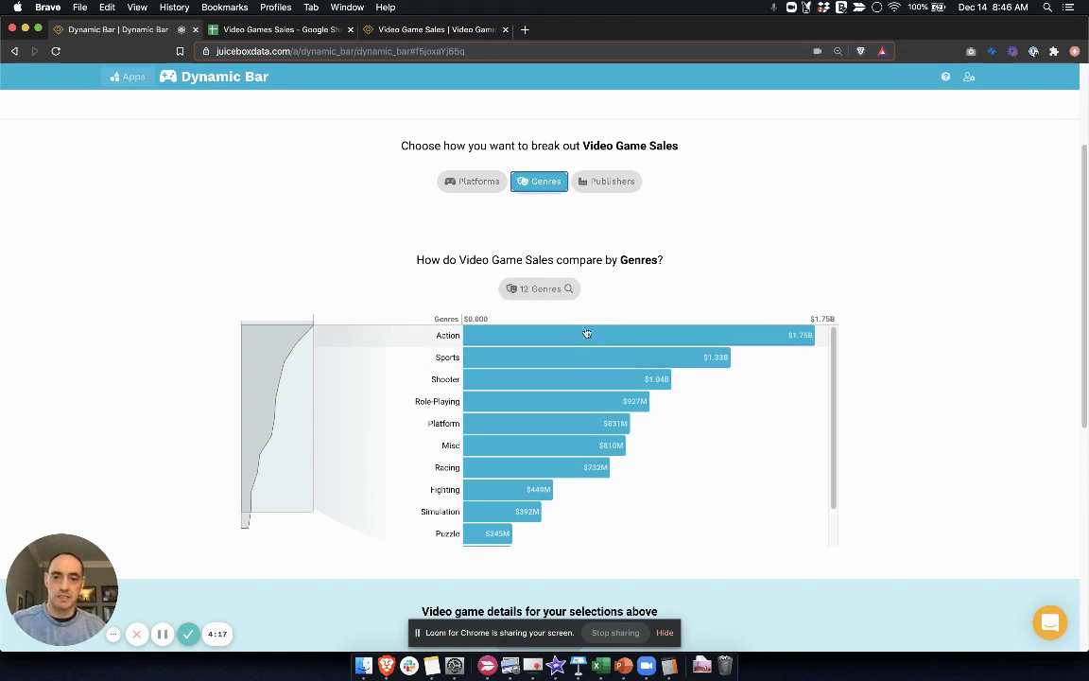
click(496, 338)
click(504, 365)
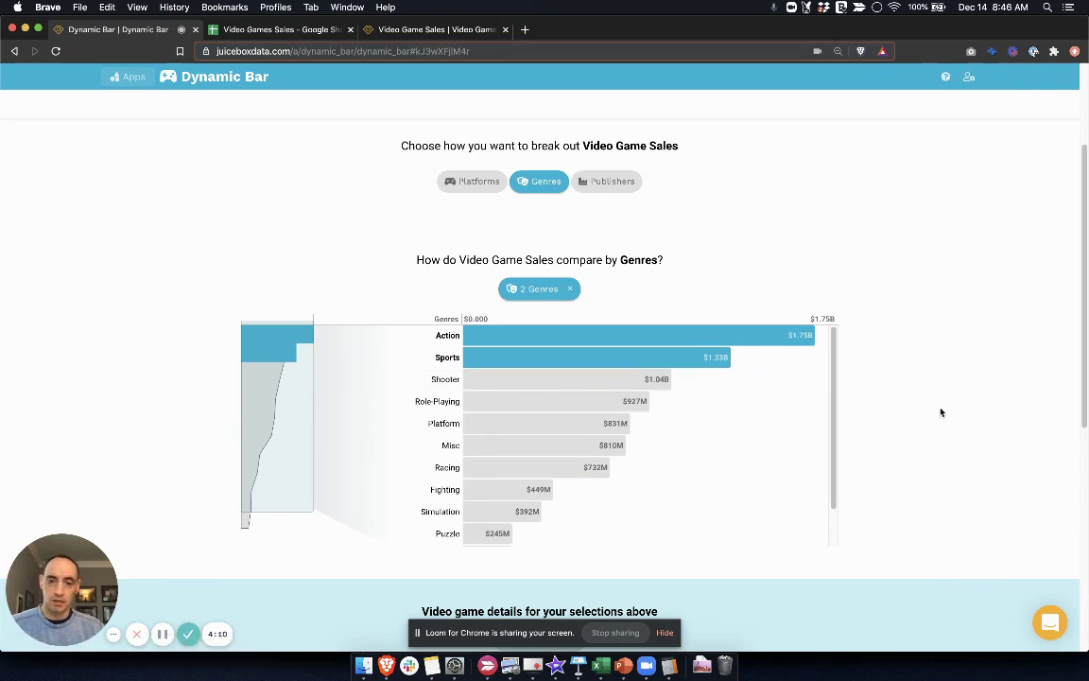
scroll(936, 409, down, 2)
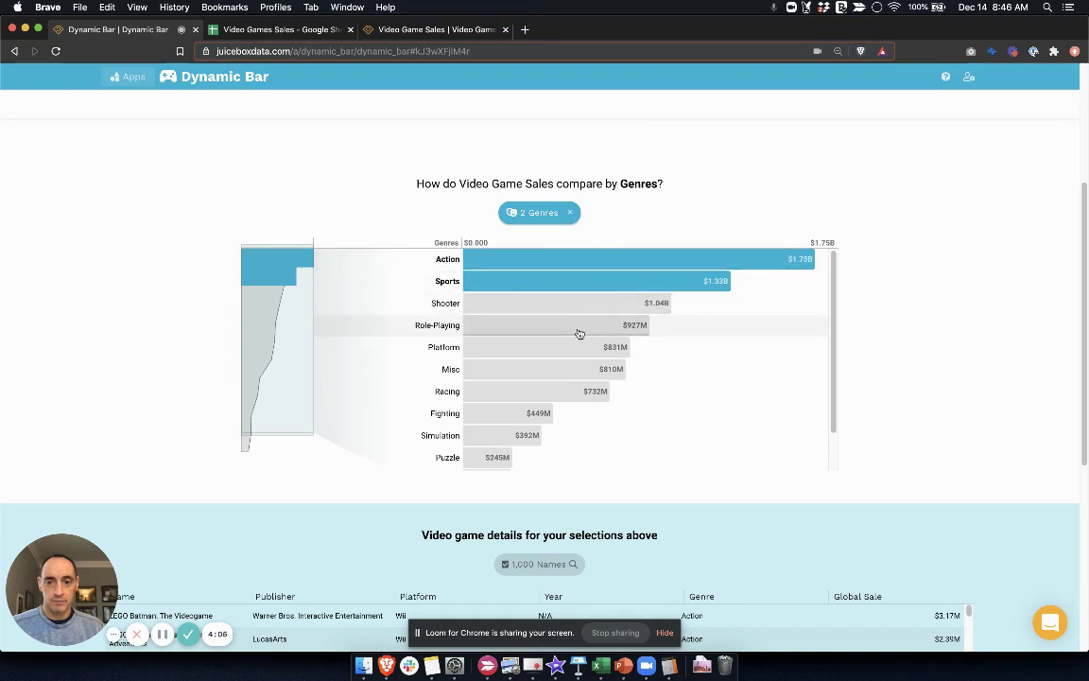
scroll(935, 379, down, 2)
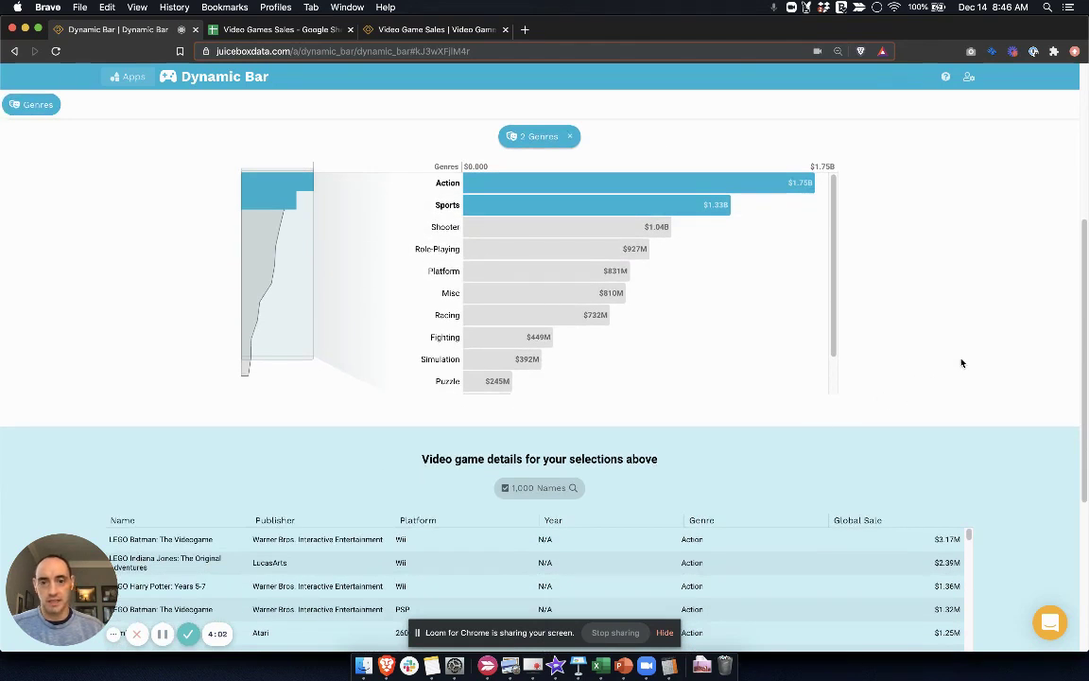
scroll(959, 361, up, 3)
scroll(144, 216, up, 1)
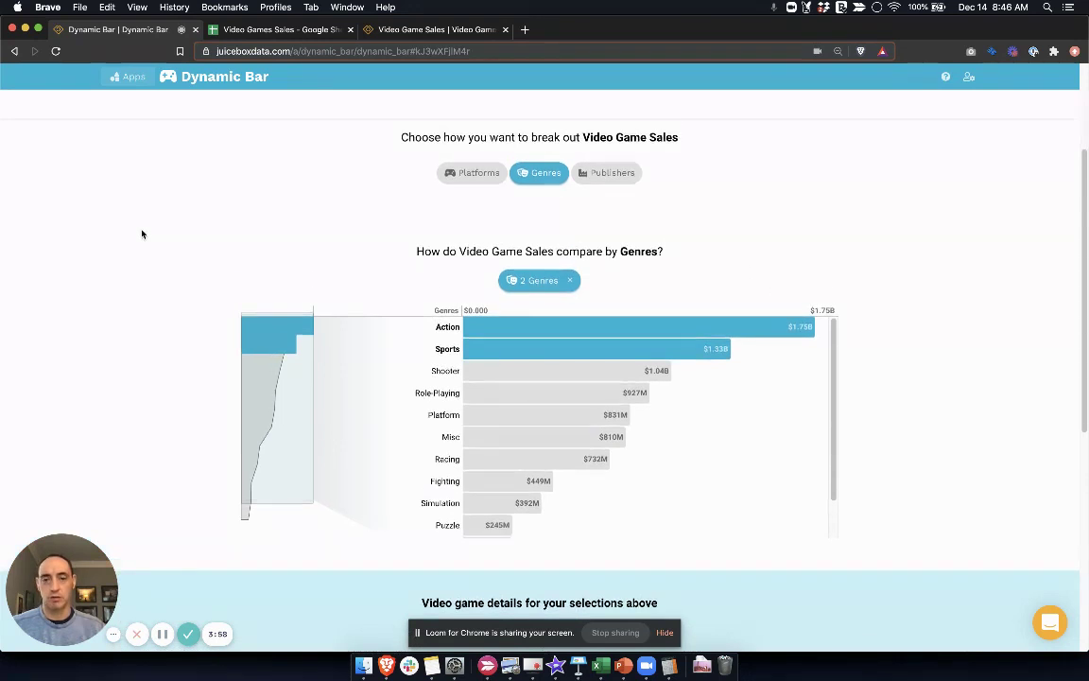
Review the Video Games Sales spreadsheet and upload Video Games Sales.csv as a data source in the unpublished Video Game Sales app.
click(282, 31)
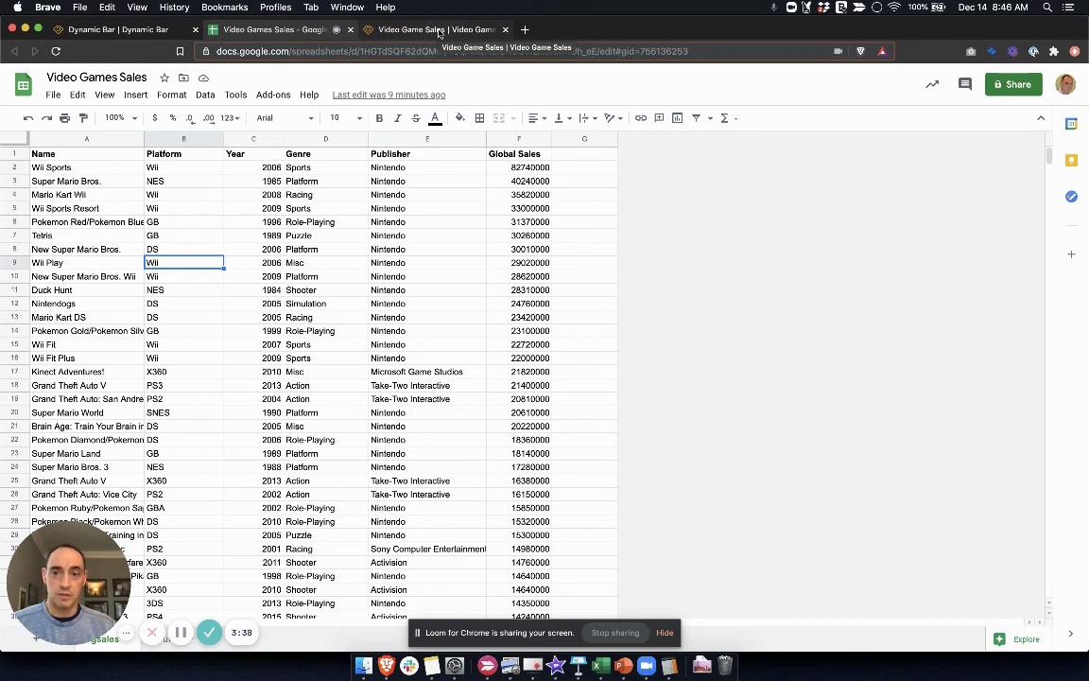
click(439, 31)
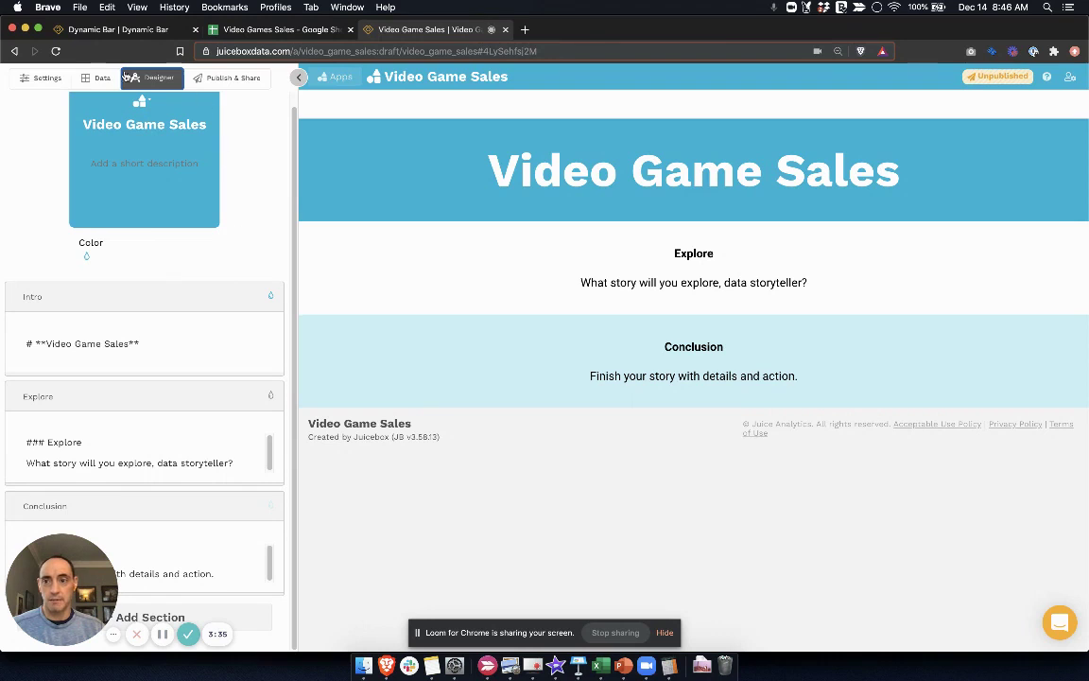
click(95, 79)
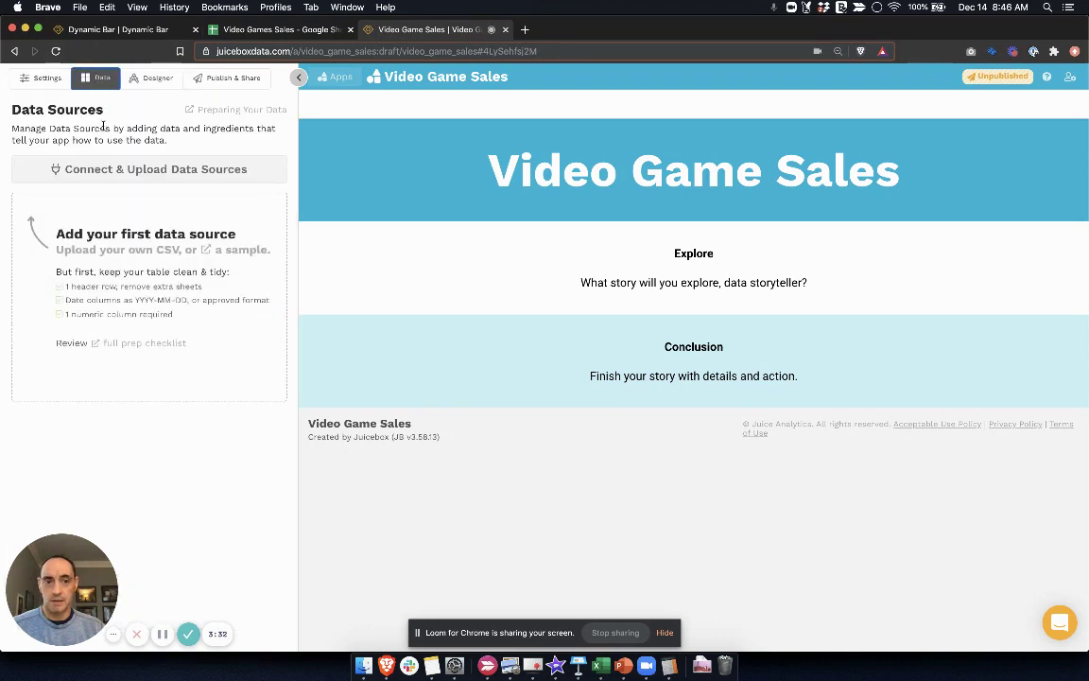
click(120, 180)
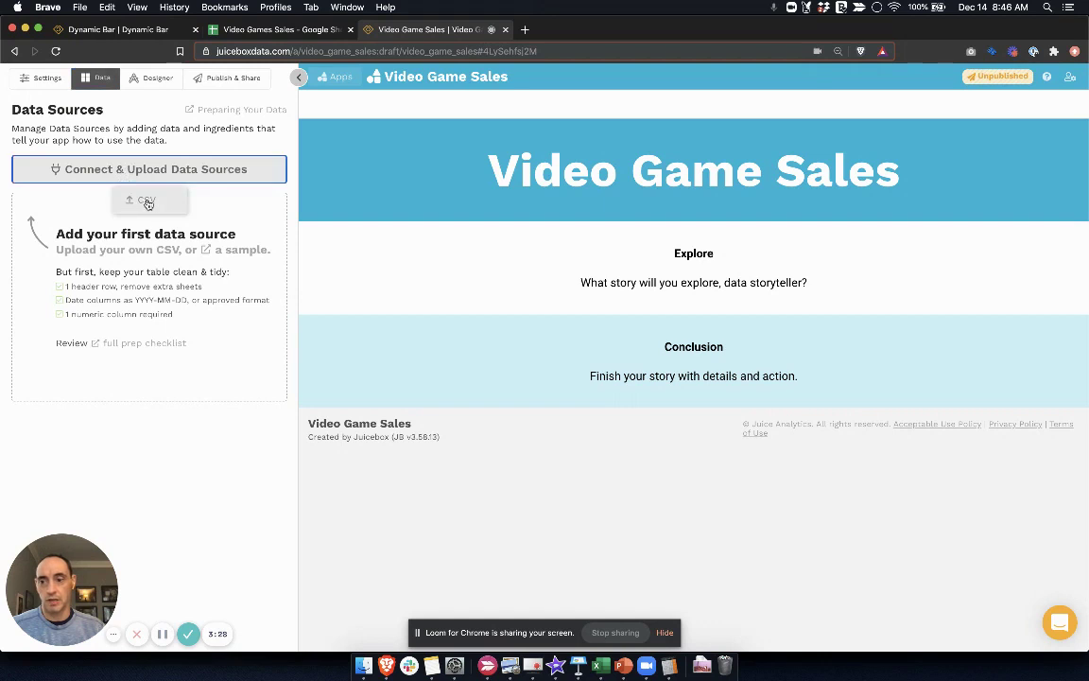
click(135, 188)
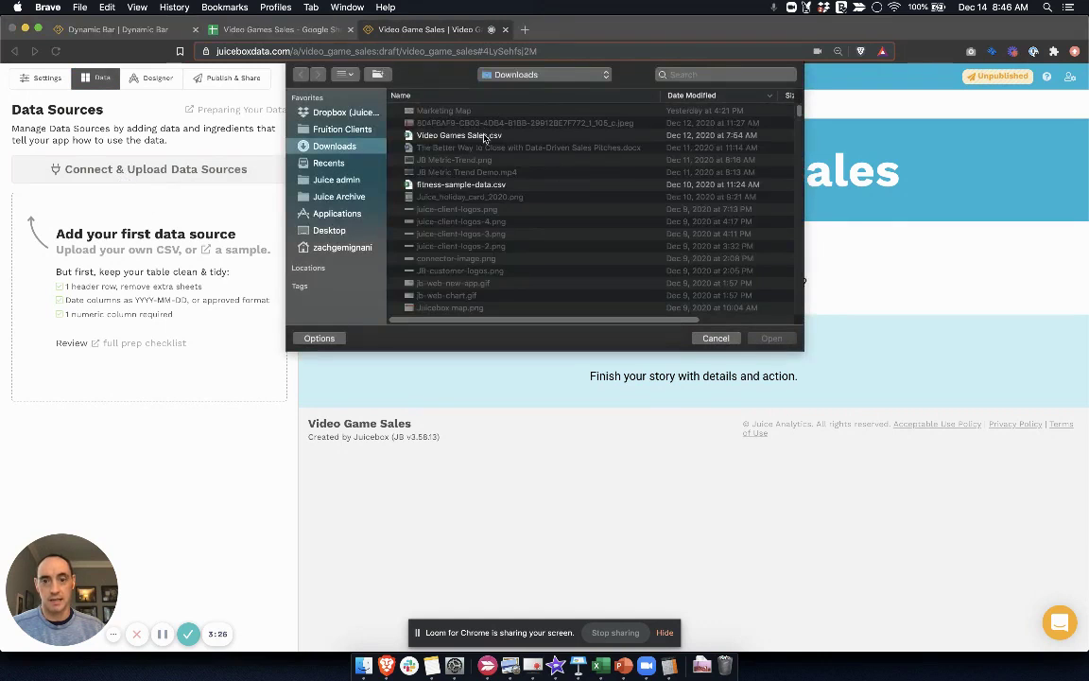
click(463, 136)
click(771, 338)
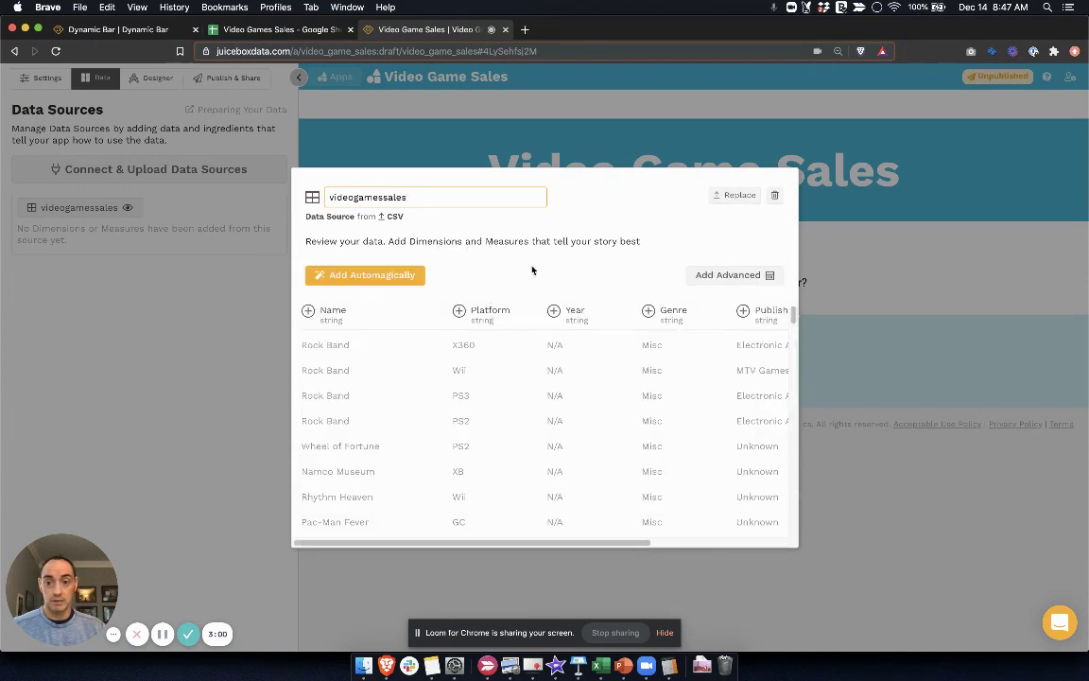
Automagically add all six columns of the videogamessales source as dimensions and measures.
click(397, 281)
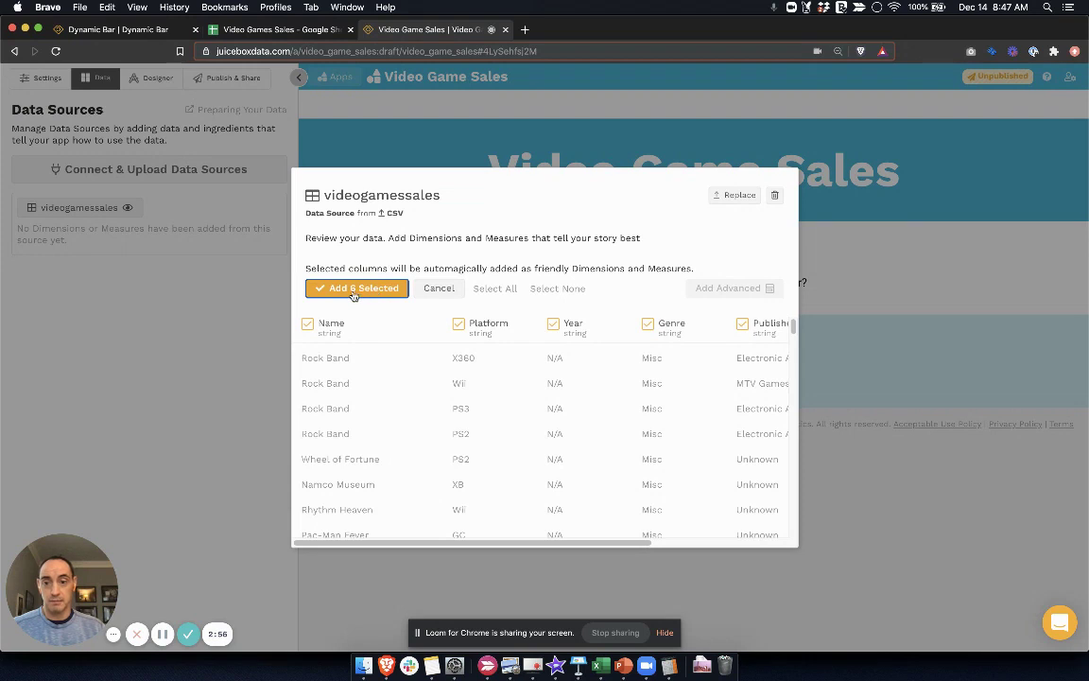
click(356, 288)
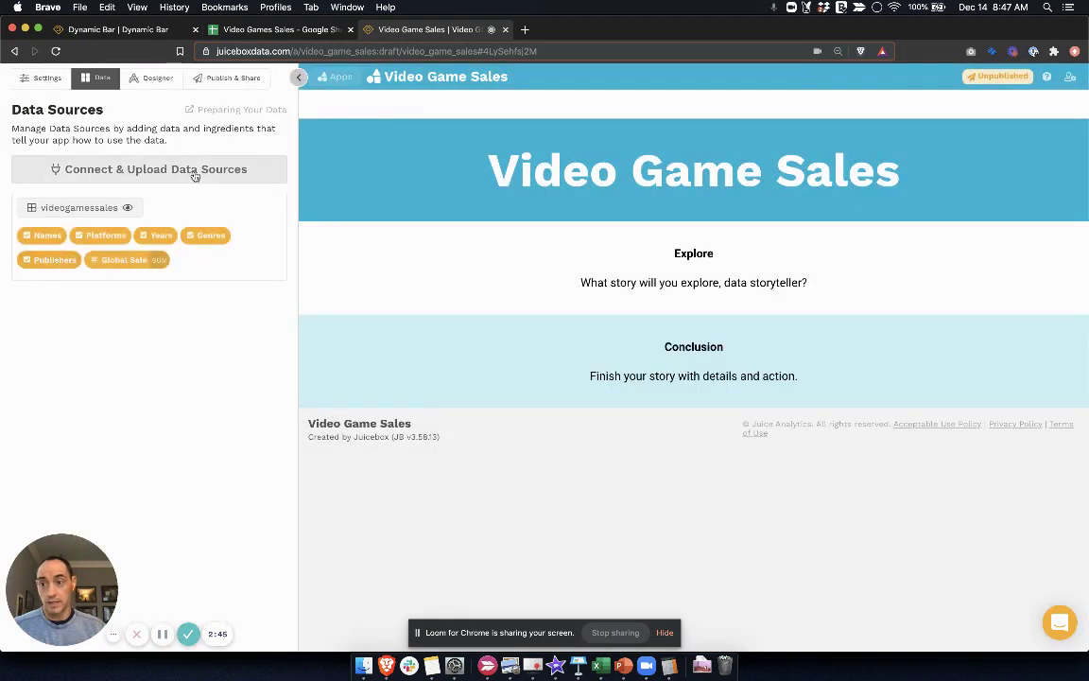
Add a Data Cards chart to the Explore section in the story designer.
click(147, 82)
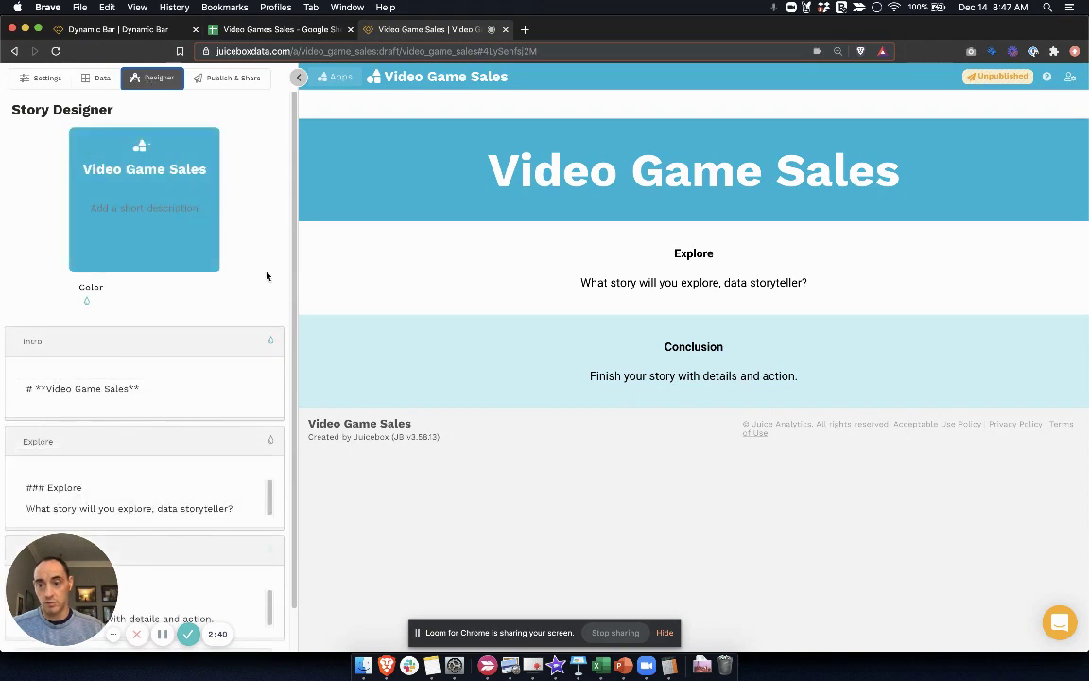
scroll(267, 276, down, 2)
mouse_move(222, 355)
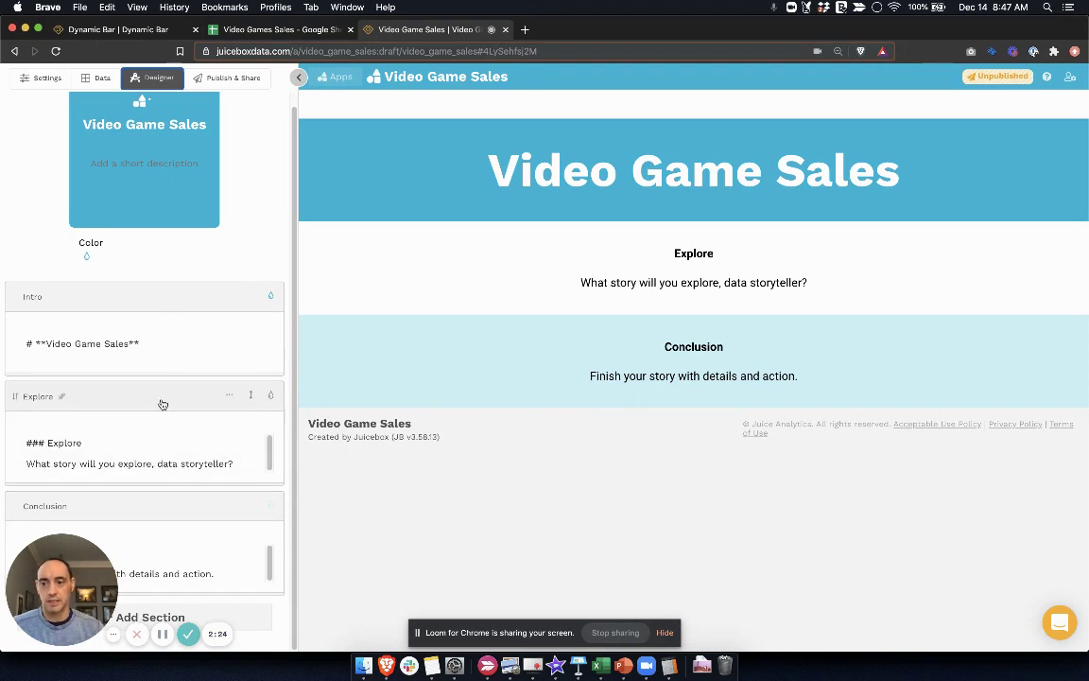
click(146, 459)
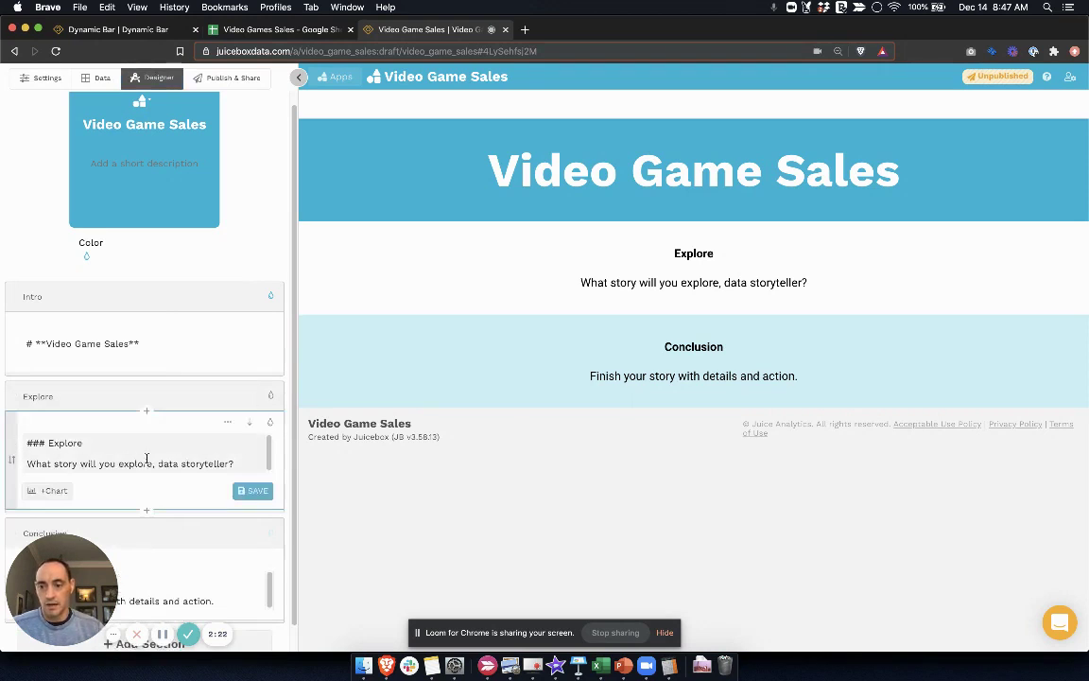
click(52, 491)
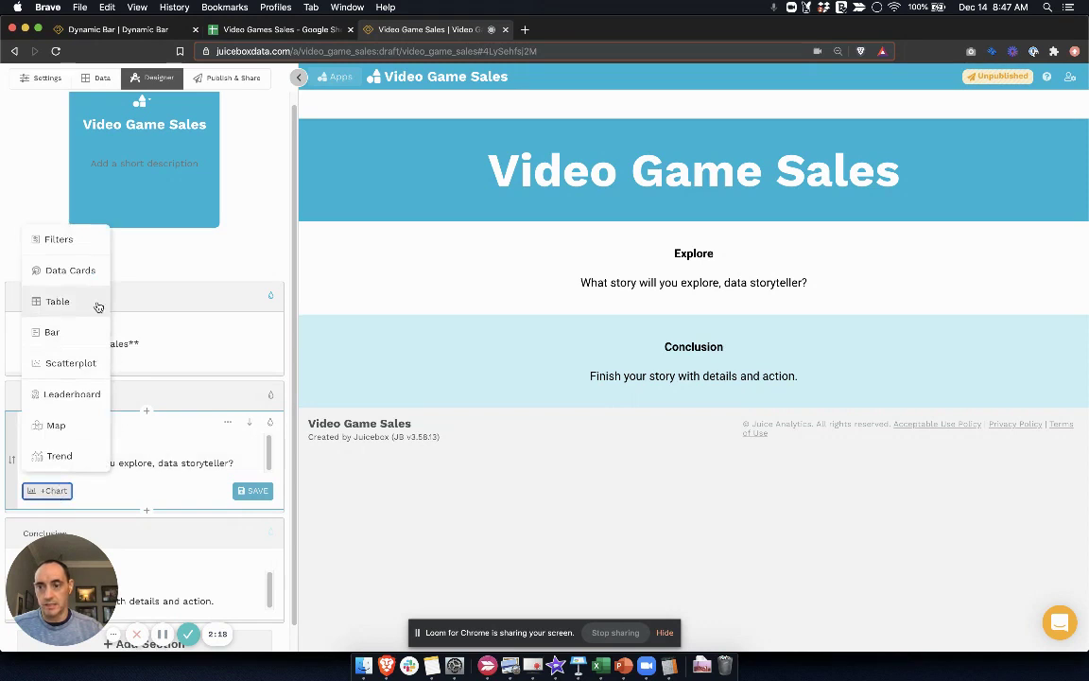
click(85, 272)
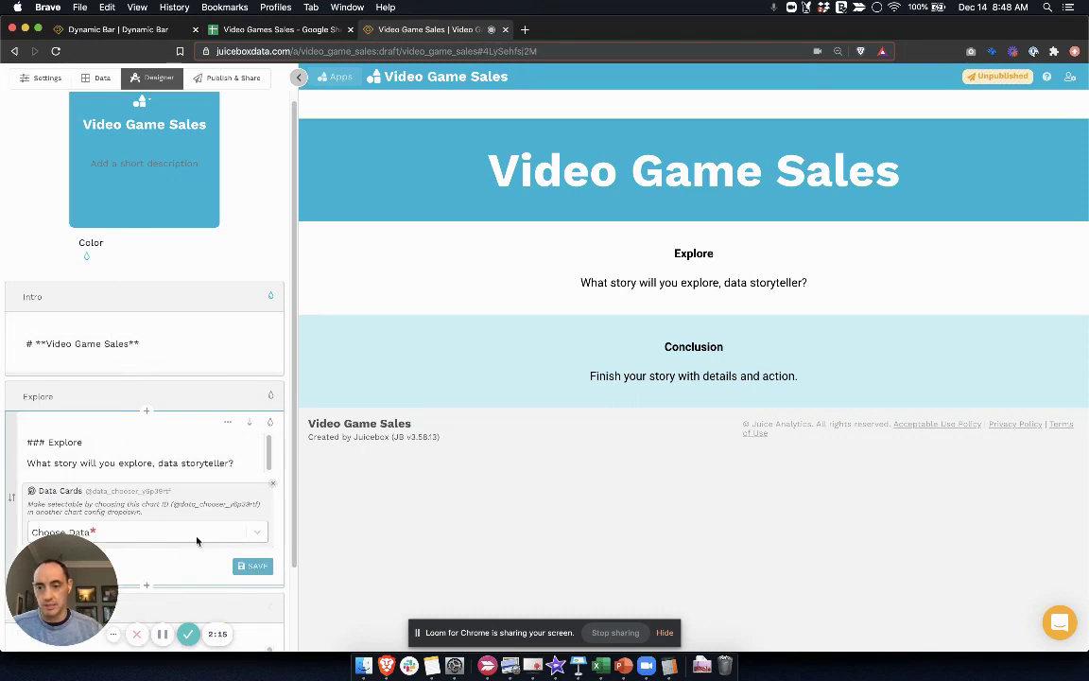
Set the Data Cards' data to Platforms, Genres and Publishers and save the block.
click(256, 533)
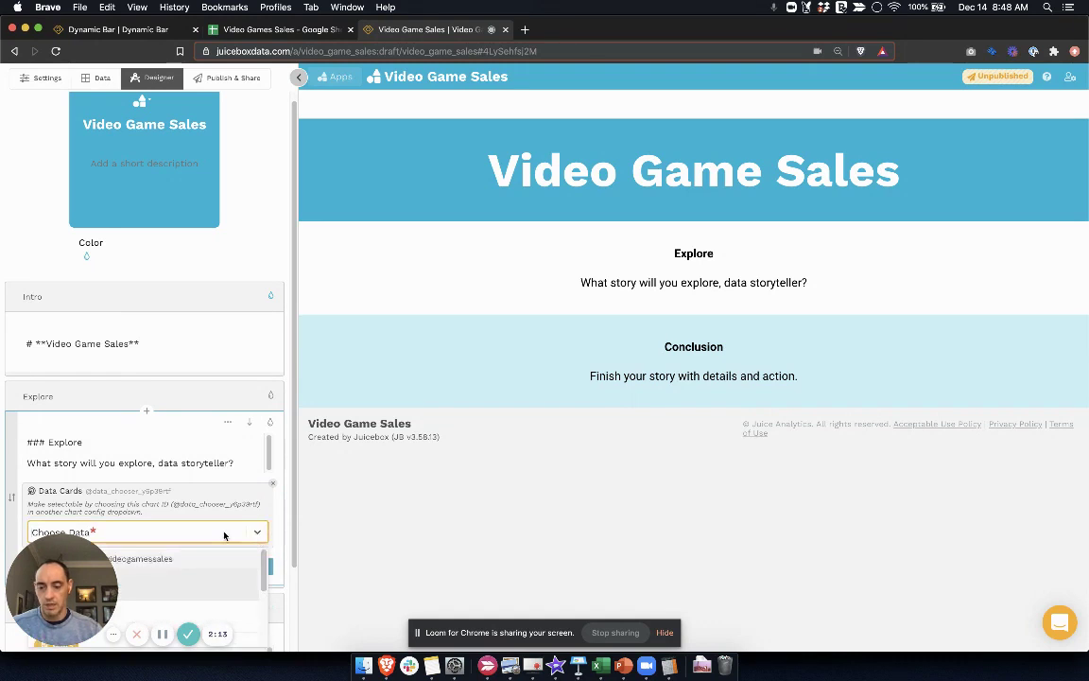
text(pa)
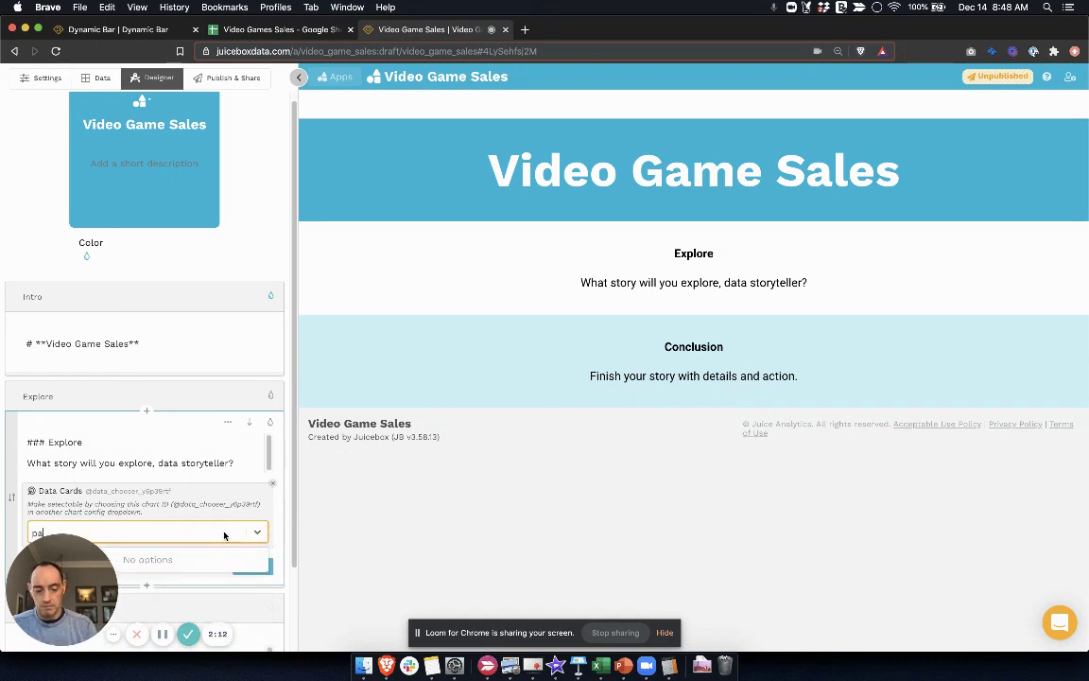
key(BackSpace)
text(latfor)
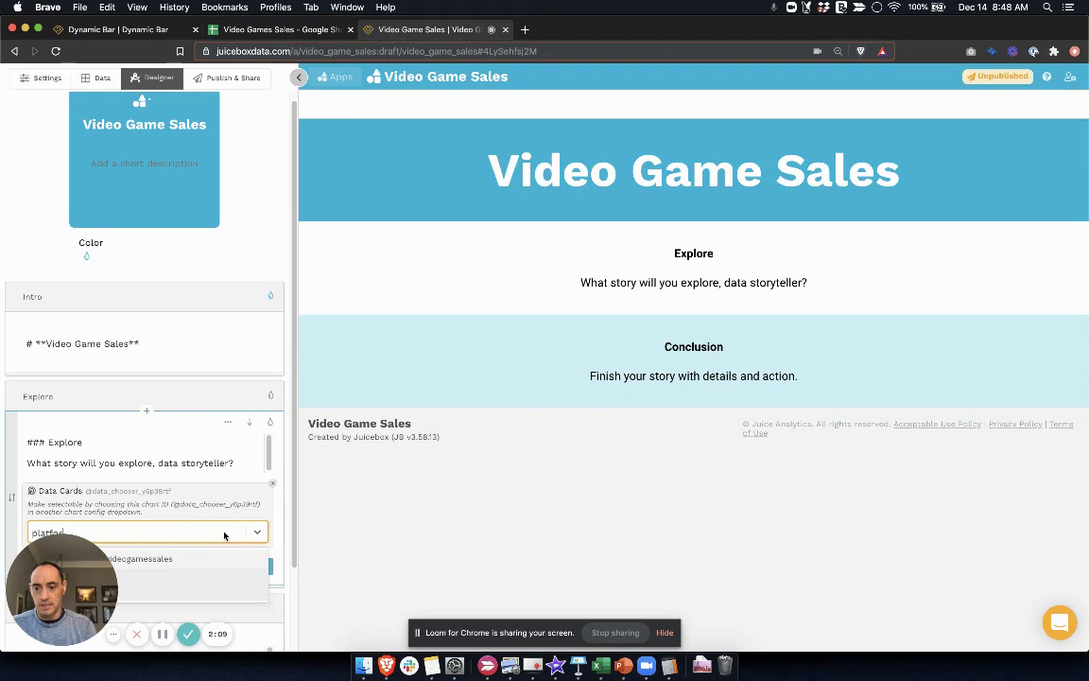
key(Return)
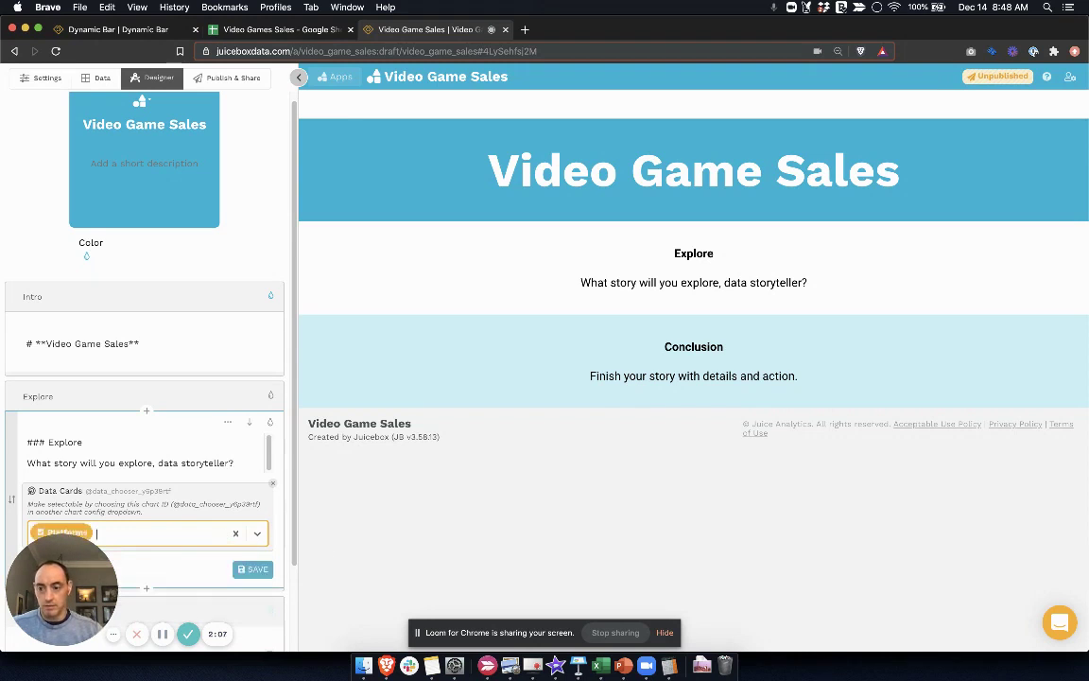
scroll(112, 567, down, 2)
drag(113, 634, 931, 641)
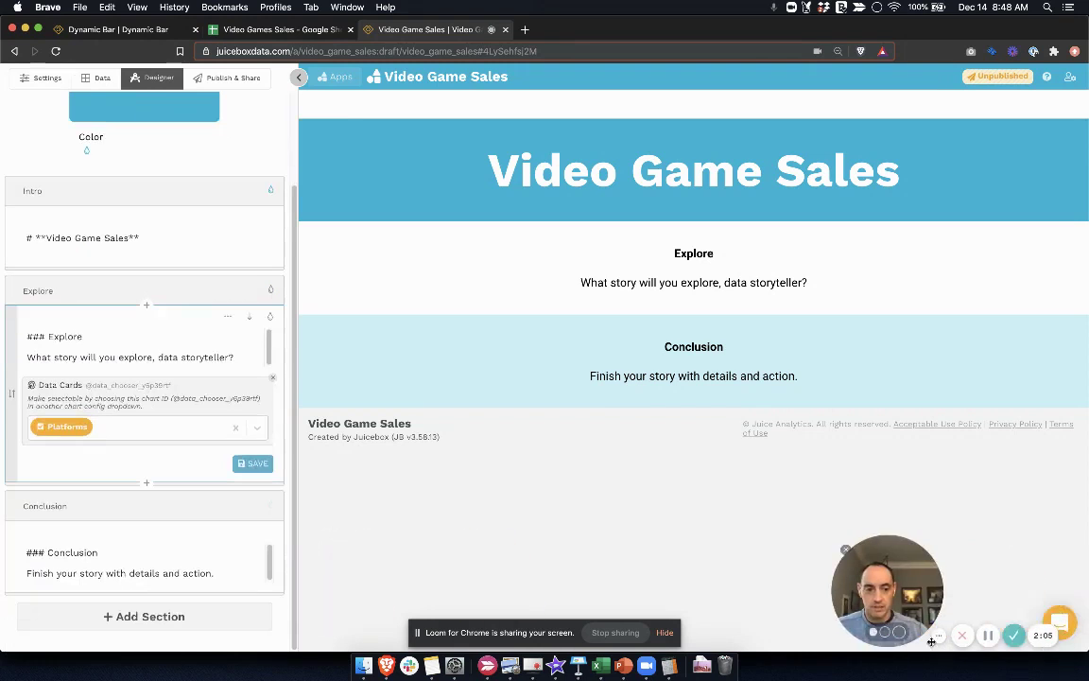
click(161, 428)
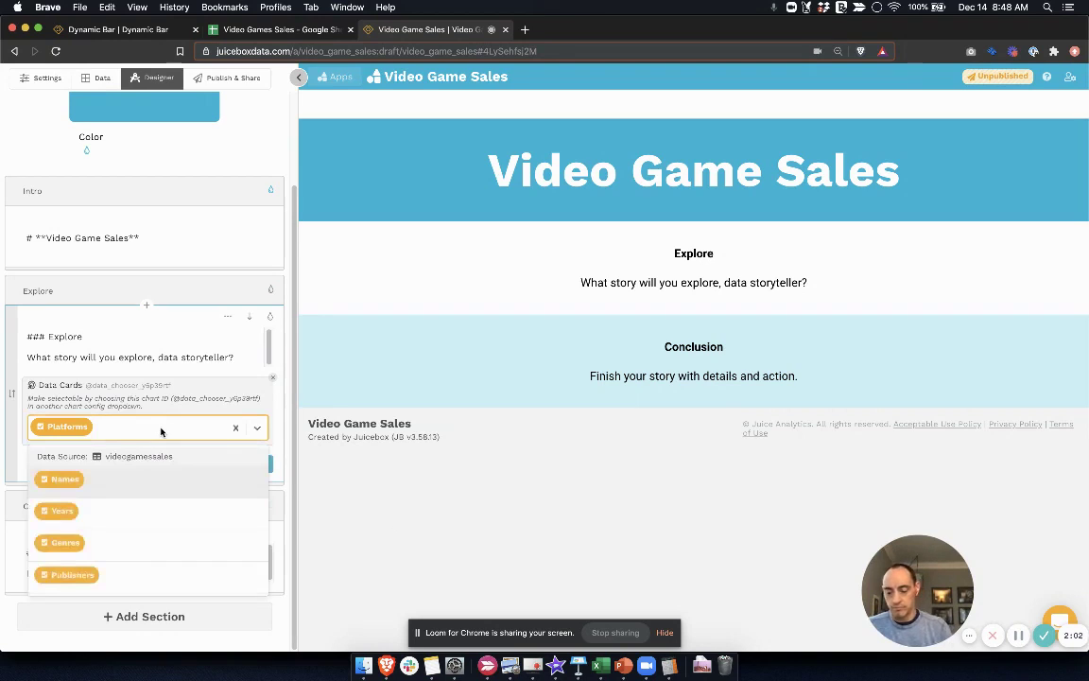
text(genre)
key(Return)
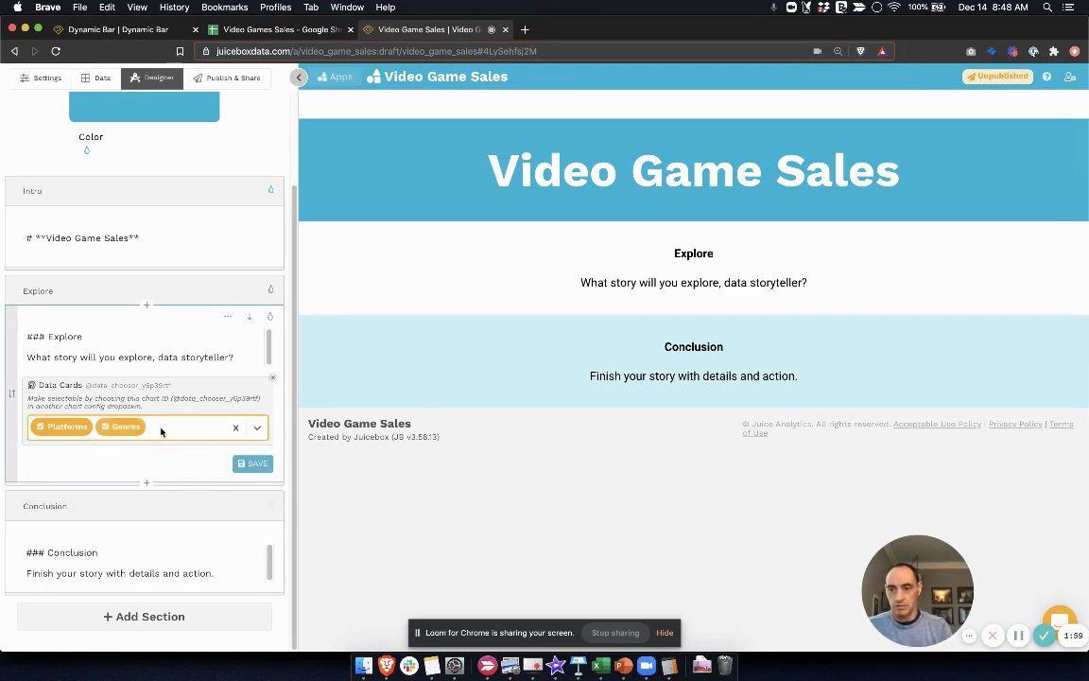
click(156, 431)
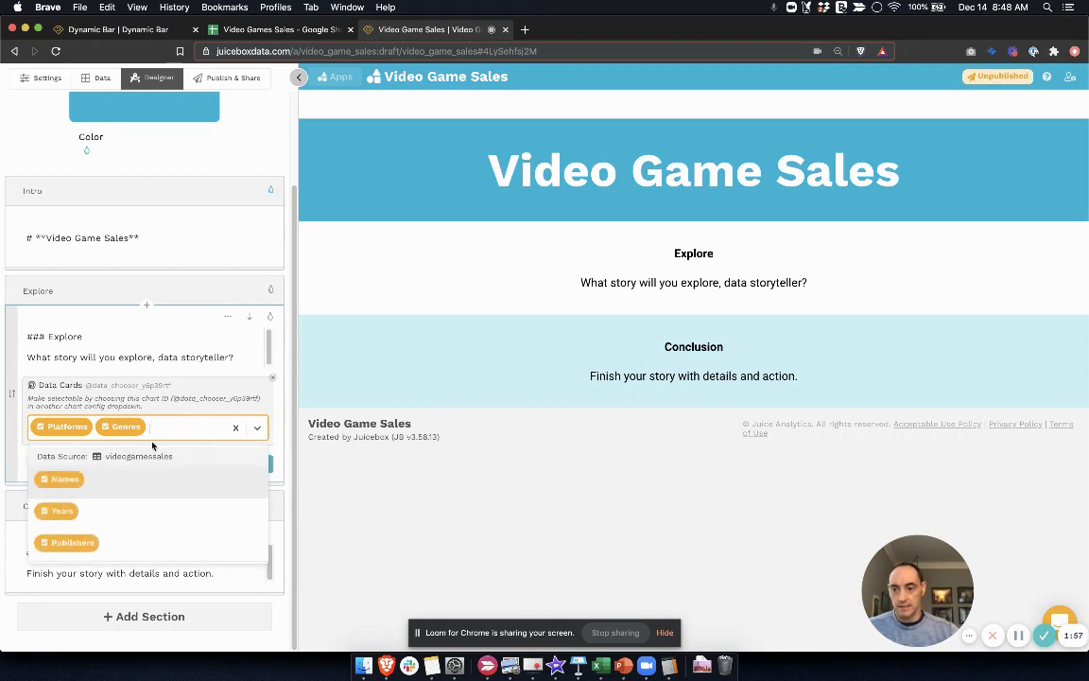
click(102, 540)
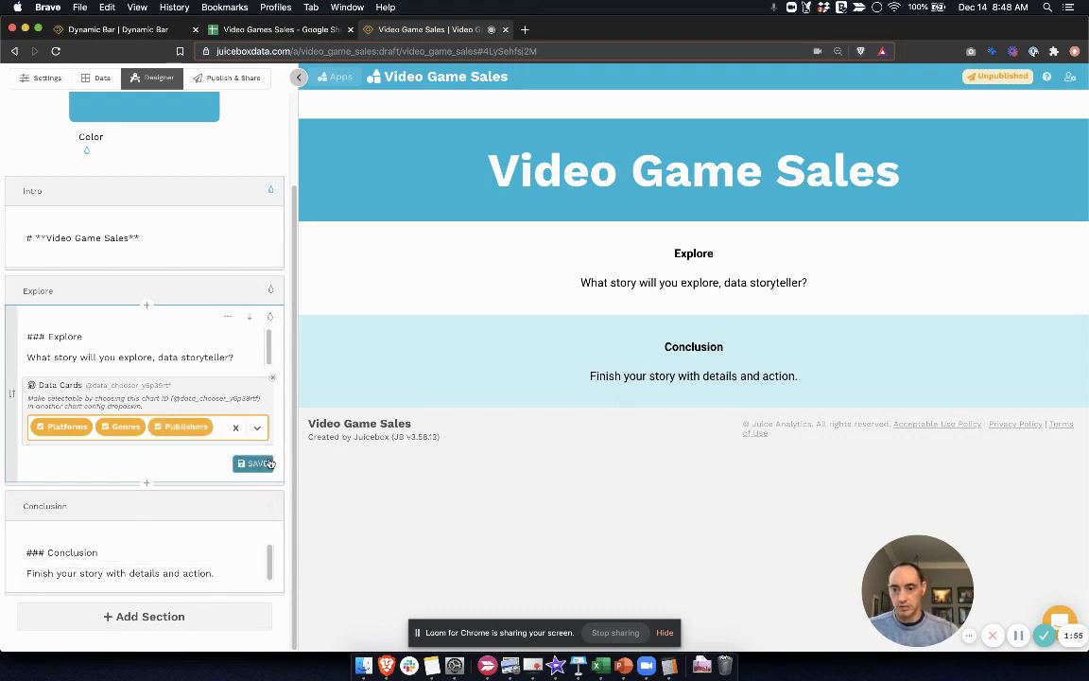
click(251, 463)
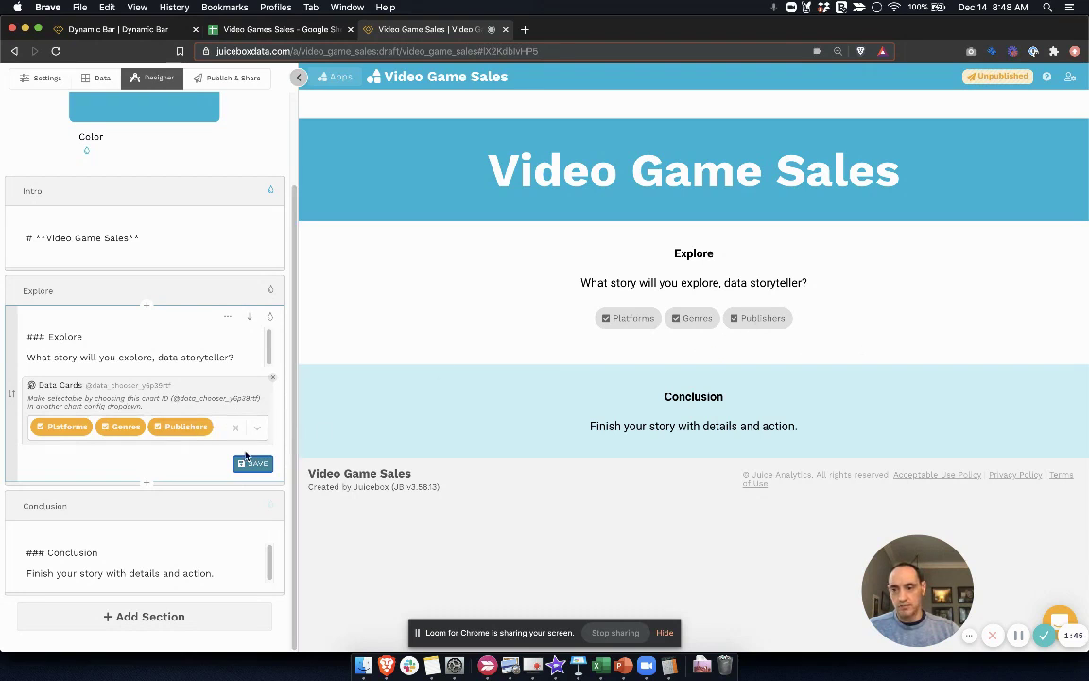
Add a new block below the Data Cards in the Explore section and insert a Bar chart in it.
click(146, 484)
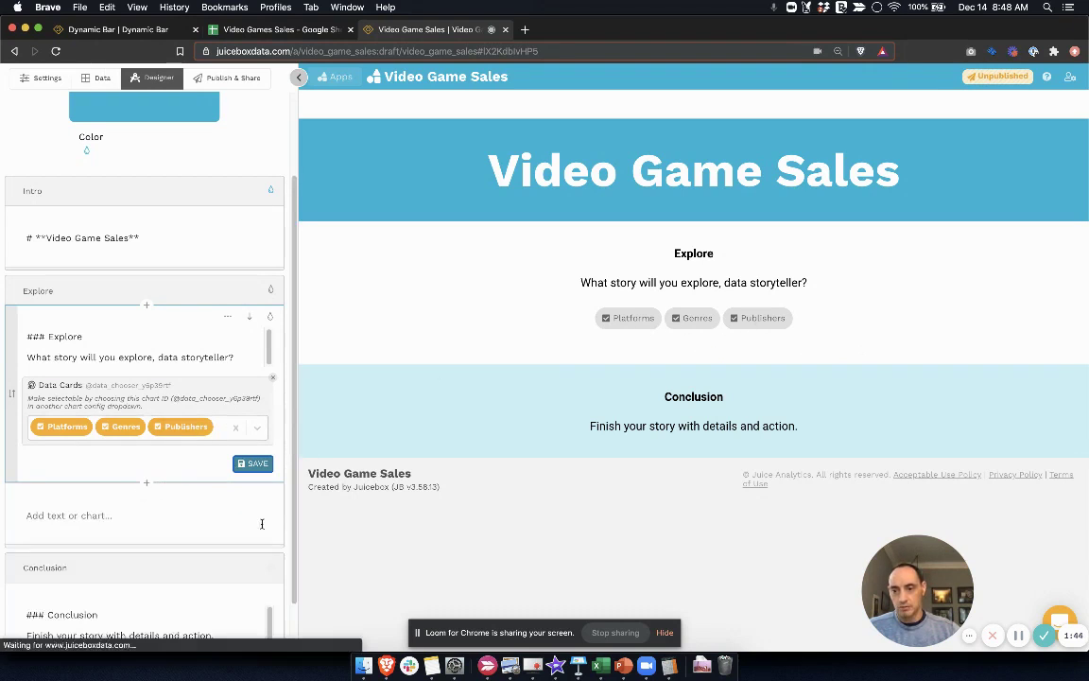
click(90, 520)
click(49, 501)
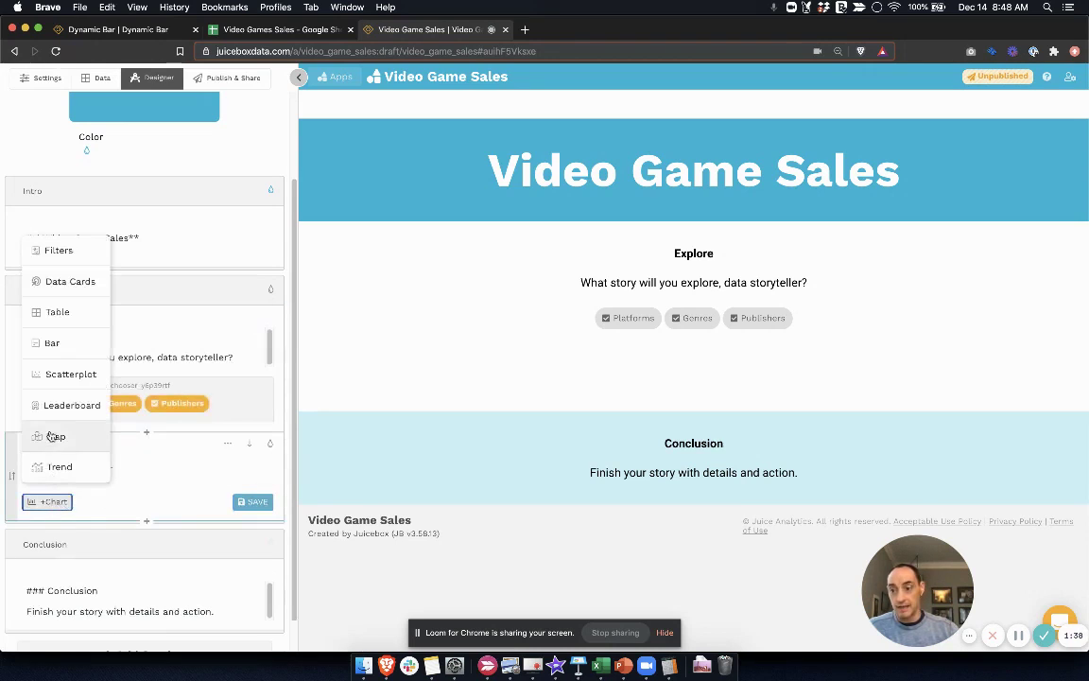
click(68, 345)
scroll(161, 458, down, 1)
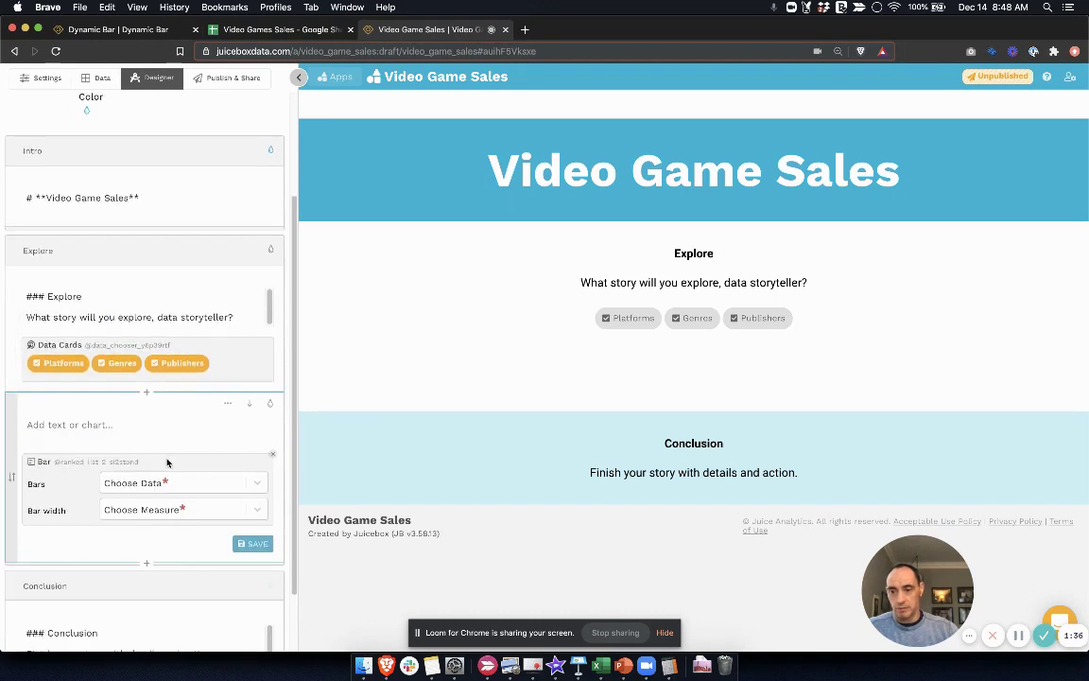
click(212, 483)
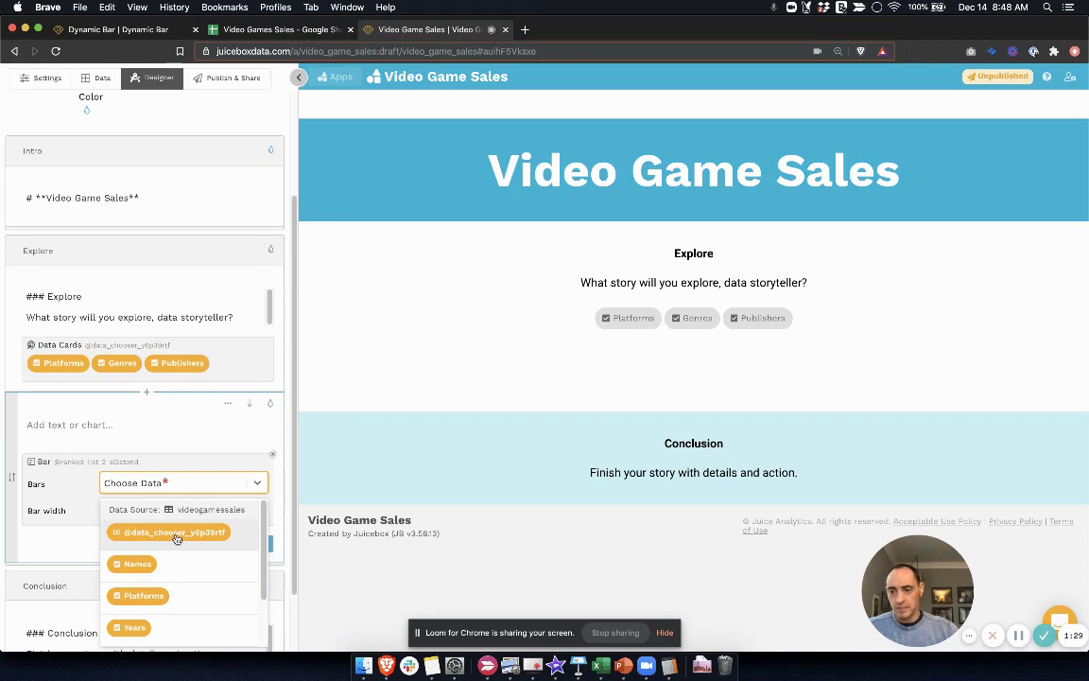
click(176, 533)
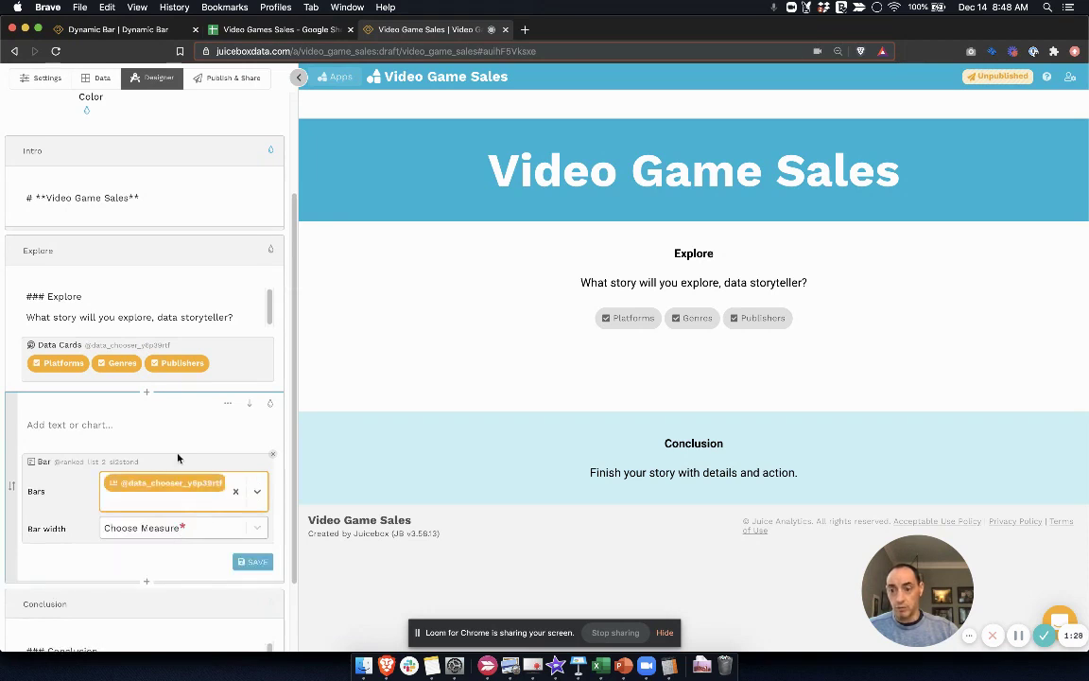
click(257, 528)
click(202, 578)
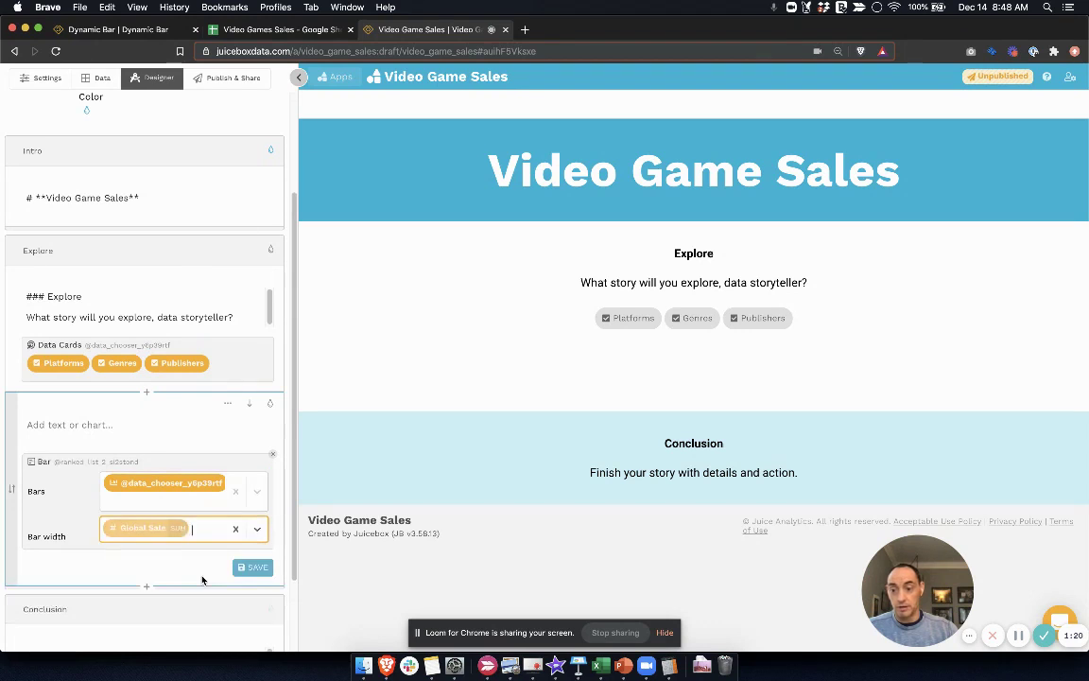
click(266, 568)
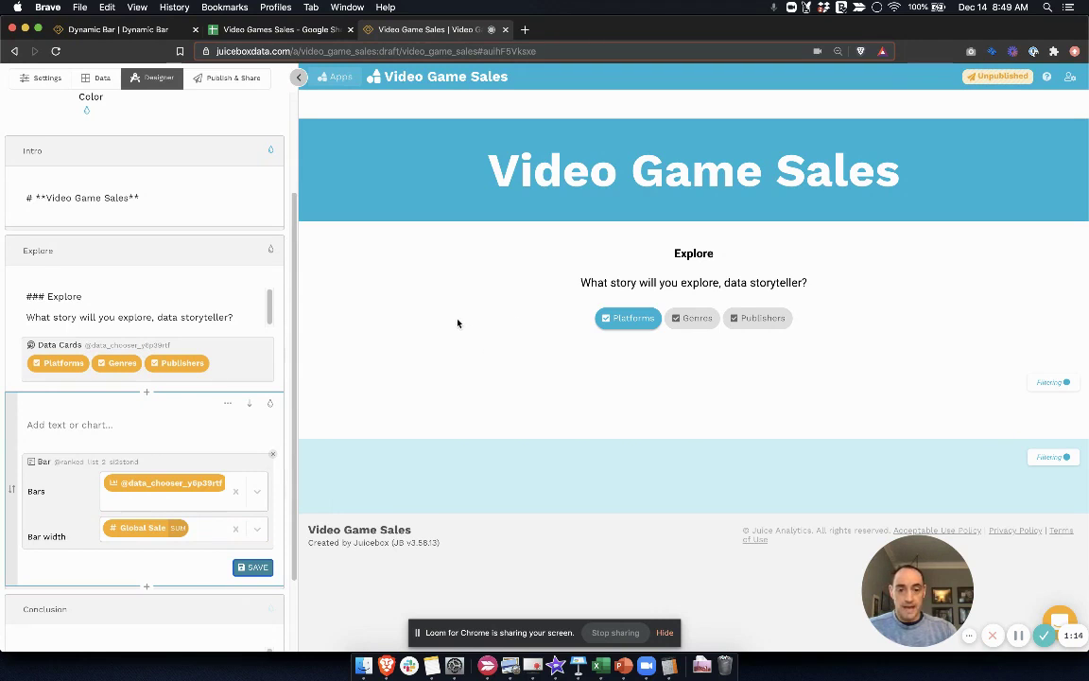
Switch the bar chart's breakdown to Genres in the app preview.
scroll(473, 345, down, 1)
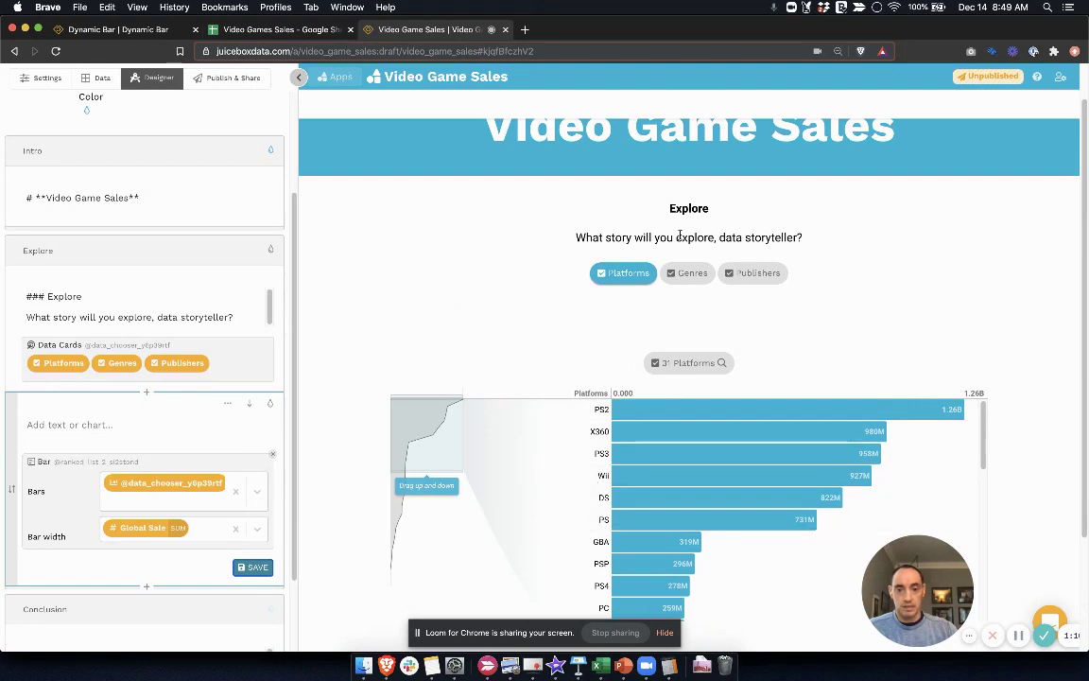
click(689, 276)
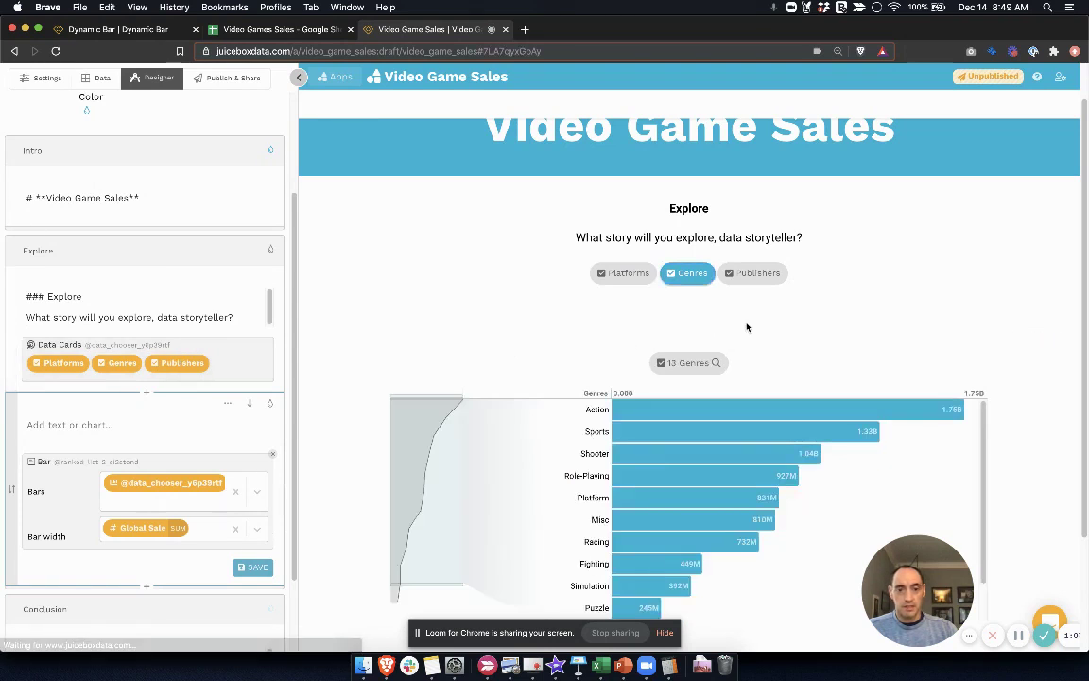
Add a Table chart to the text block in the Conclusion section.
scroll(158, 468, down, 2)
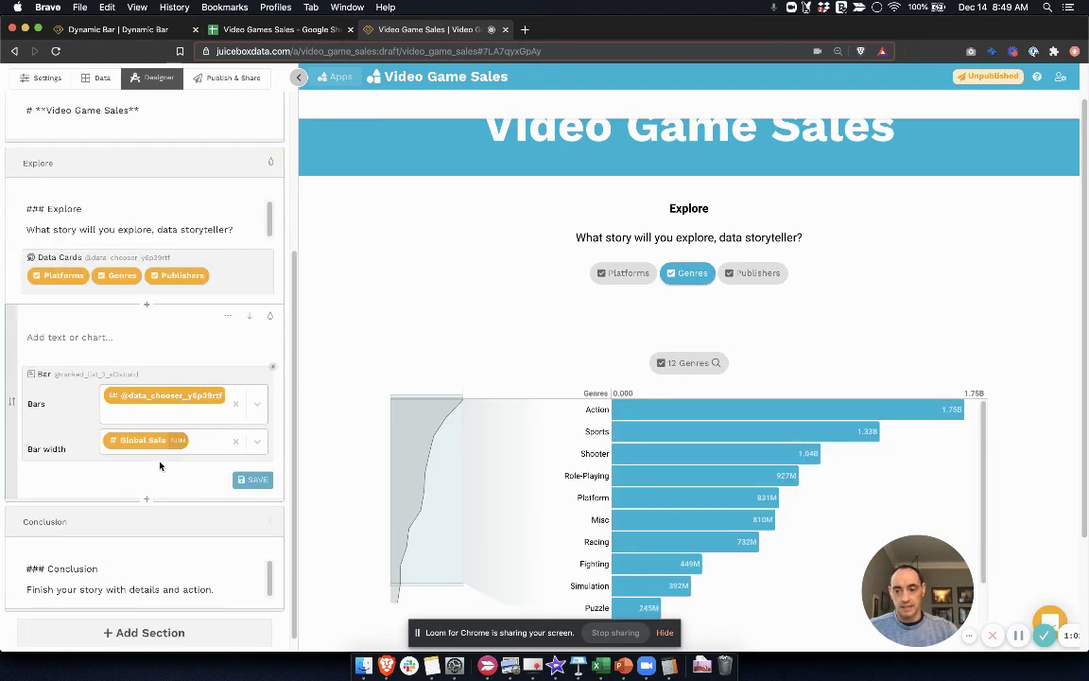
click(120, 568)
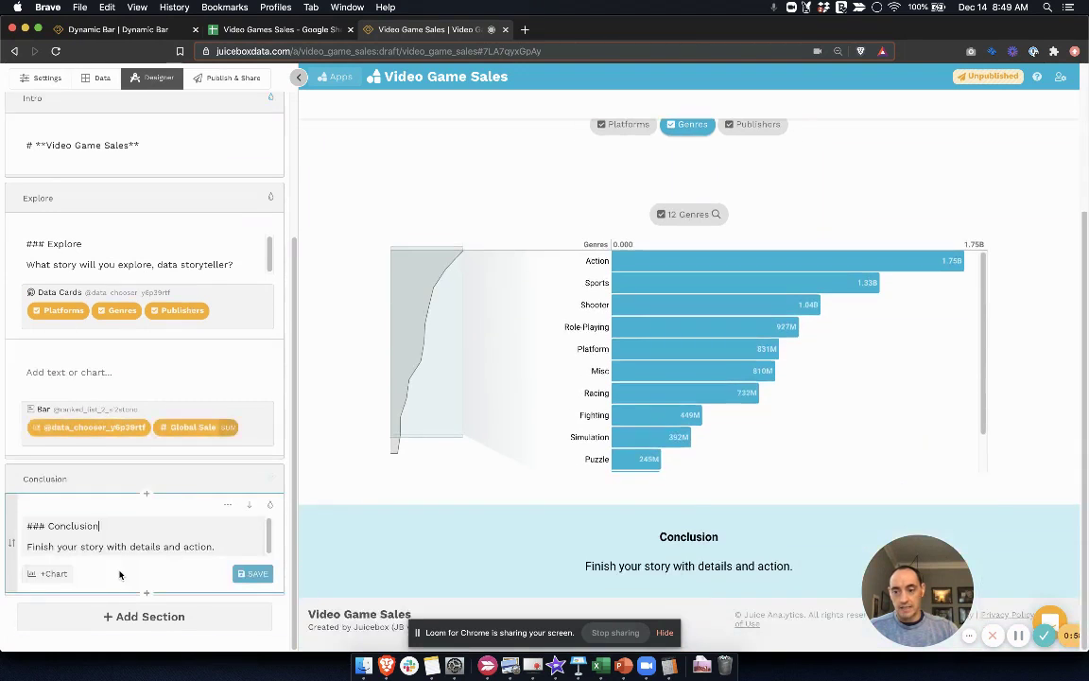
click(54, 573)
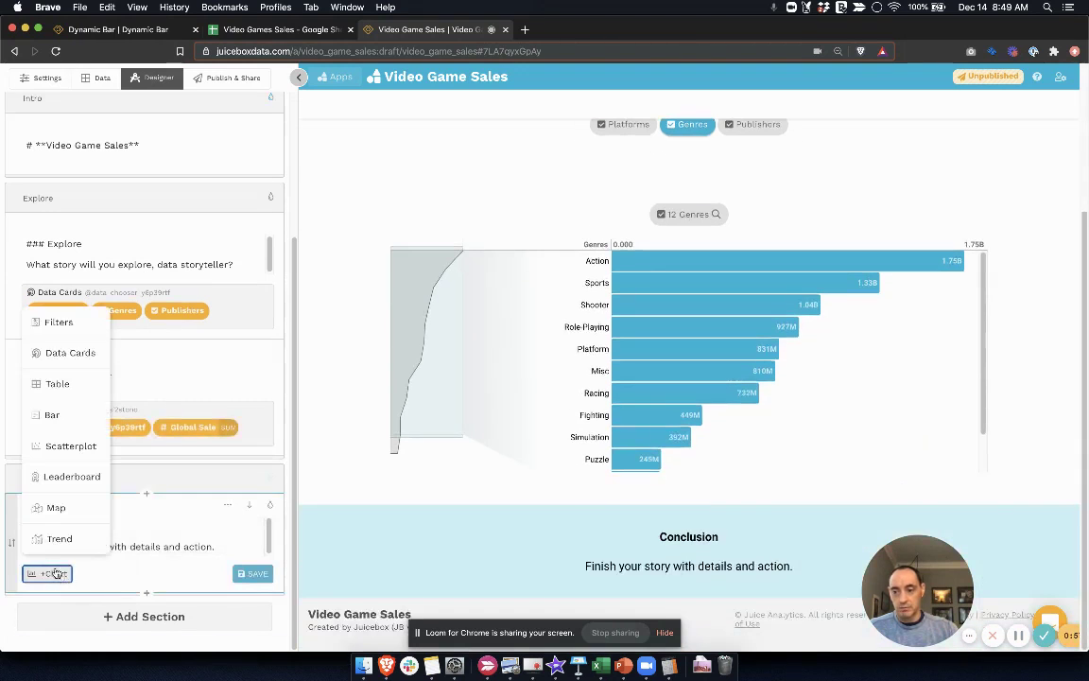
click(58, 384)
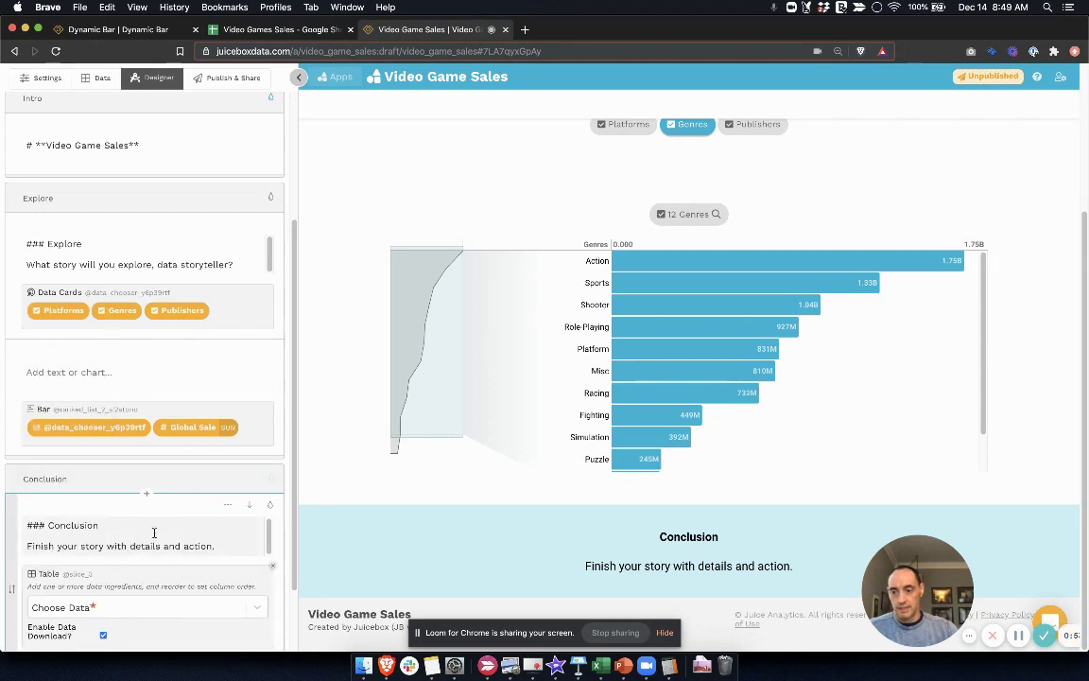
Set the Table's data to Names, Platforms, Years and Global Sale, and save the block.
click(149, 606)
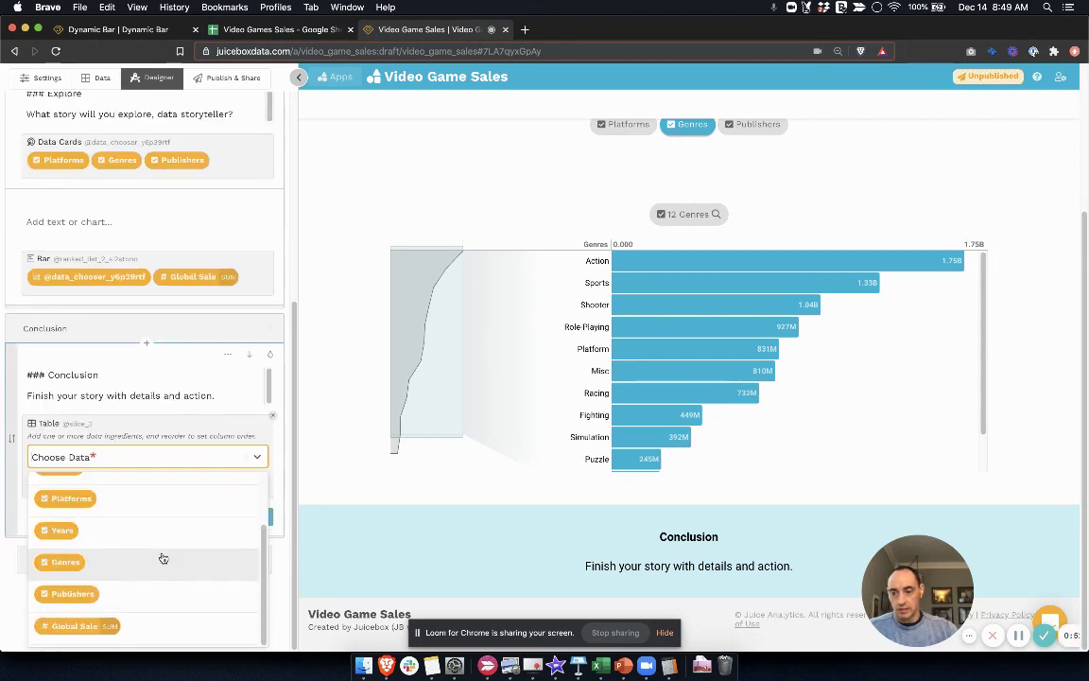
scroll(190, 511, up, 1)
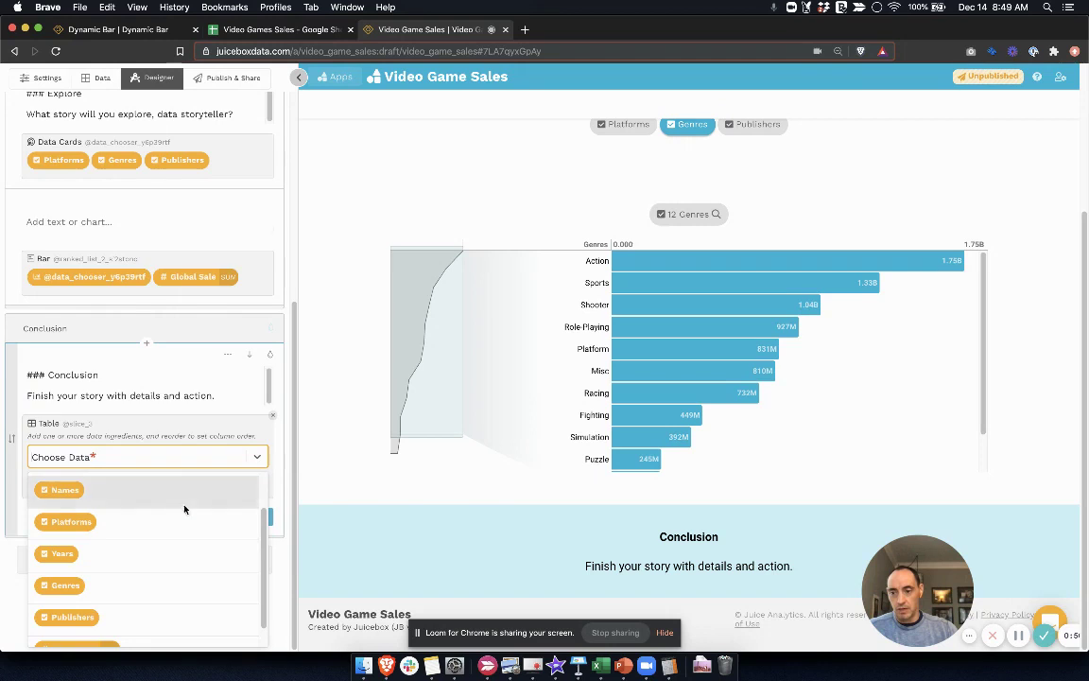
click(185, 505)
click(169, 520)
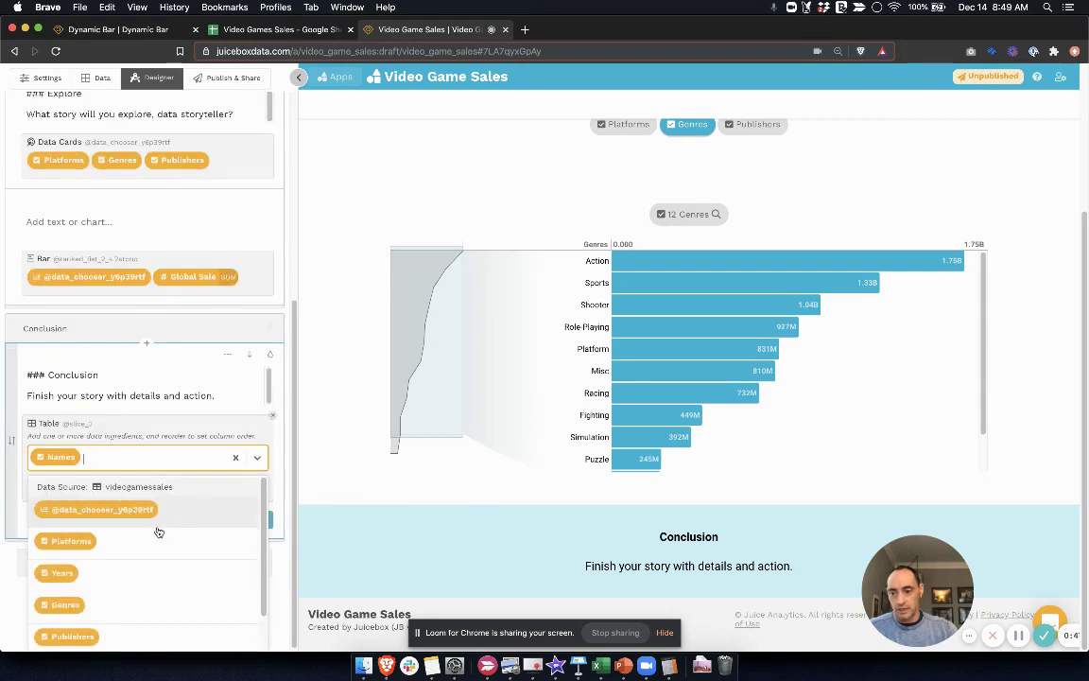
click(159, 553)
click(172, 506)
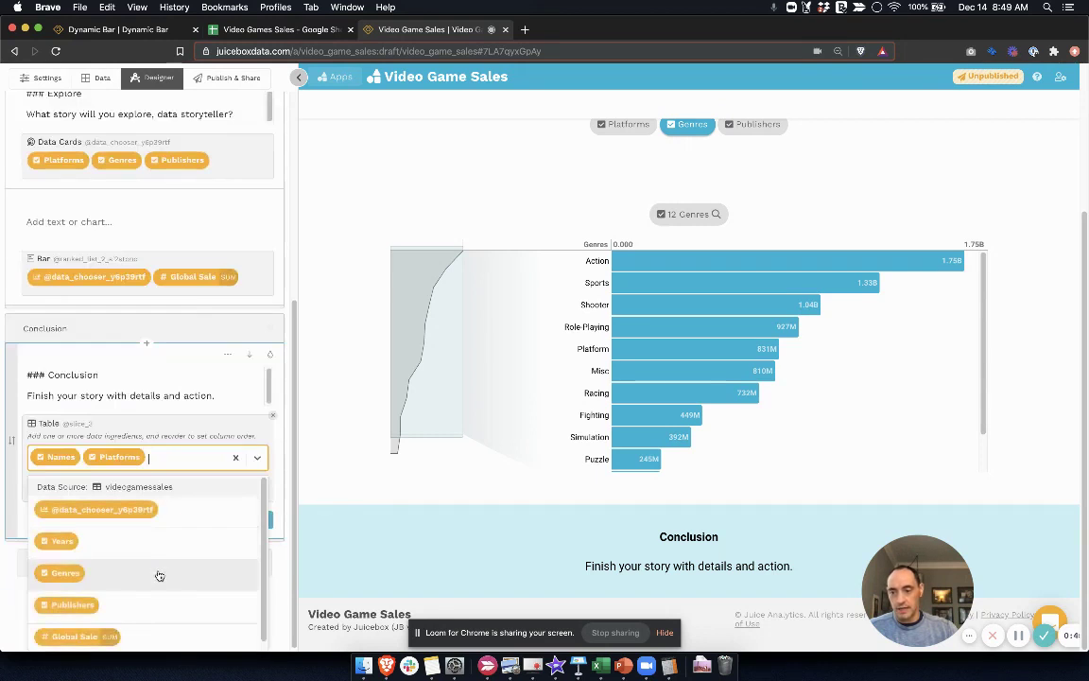
click(164, 557)
click(209, 510)
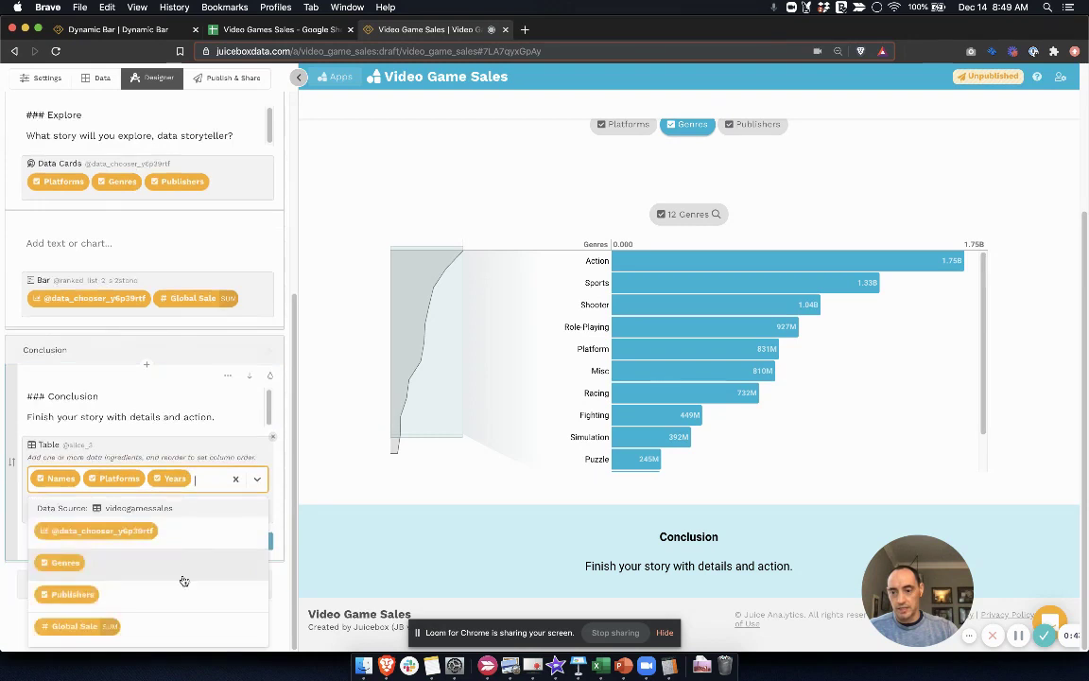
click(189, 622)
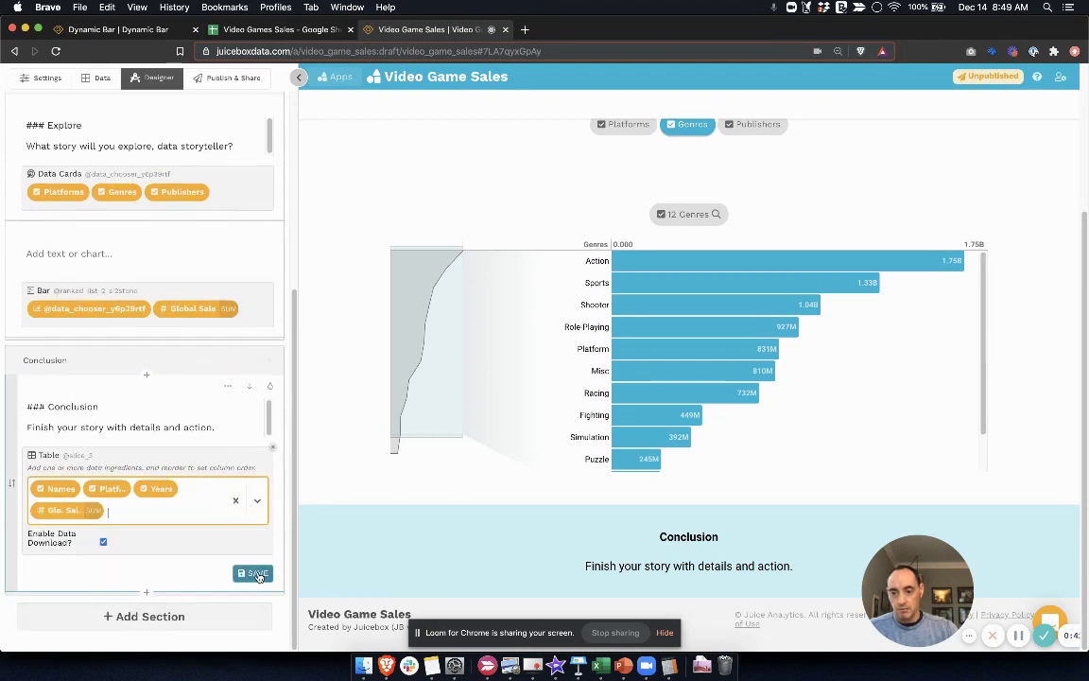
click(255, 574)
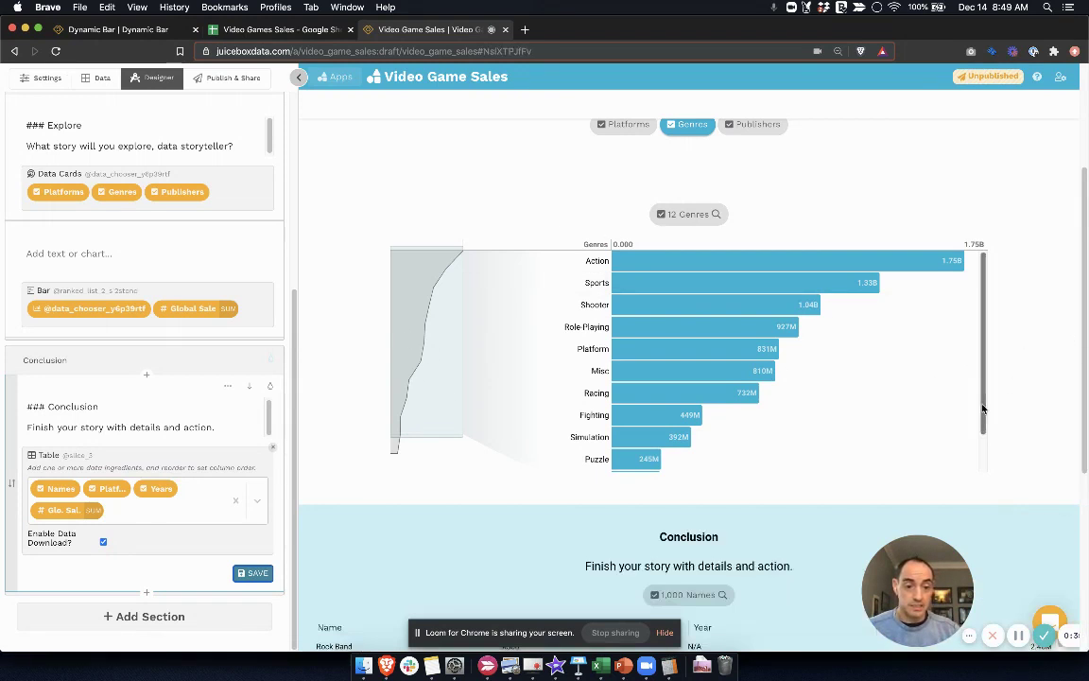
Filter the preview by the Action bar in the genre chart and check the Conclusion table's rows.
scroll(1033, 388, down, 3)
scroll(1036, 384, up, 7)
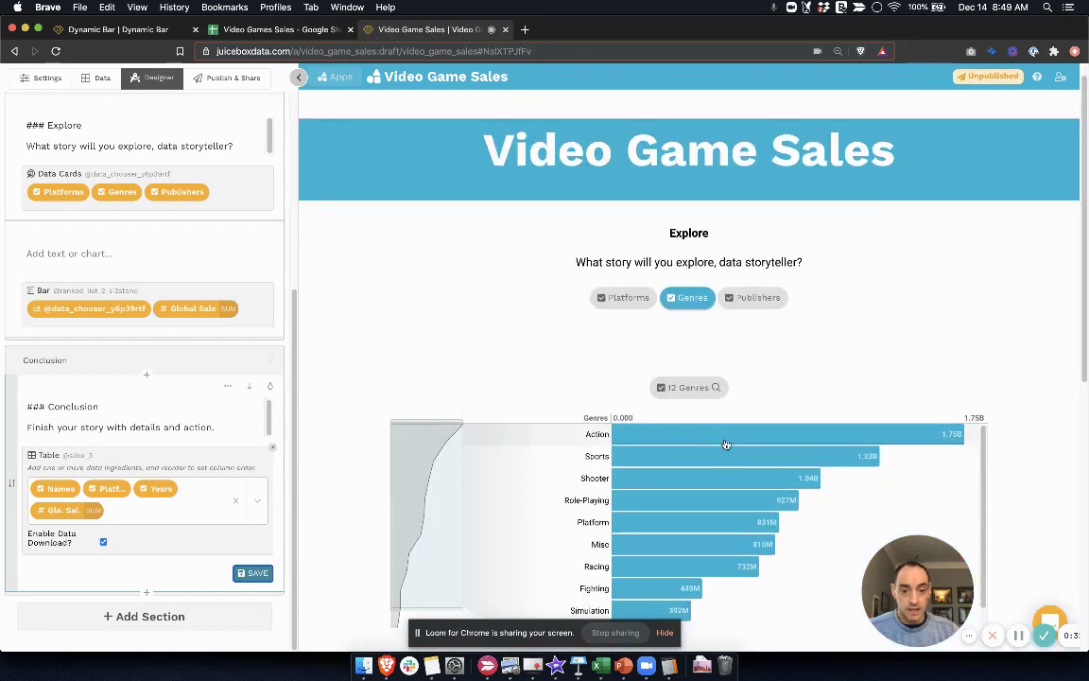
click(732, 441)
scroll(1050, 413, down, 5)
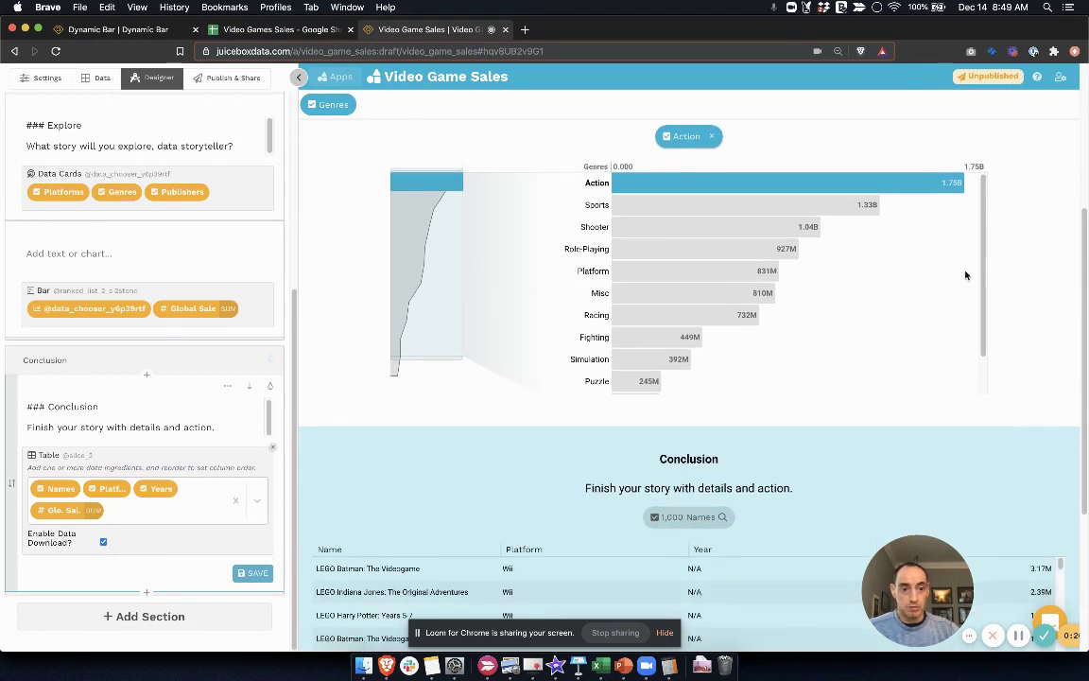
scroll(1032, 264, up, 2)
scroll(1033, 265, up, 1)
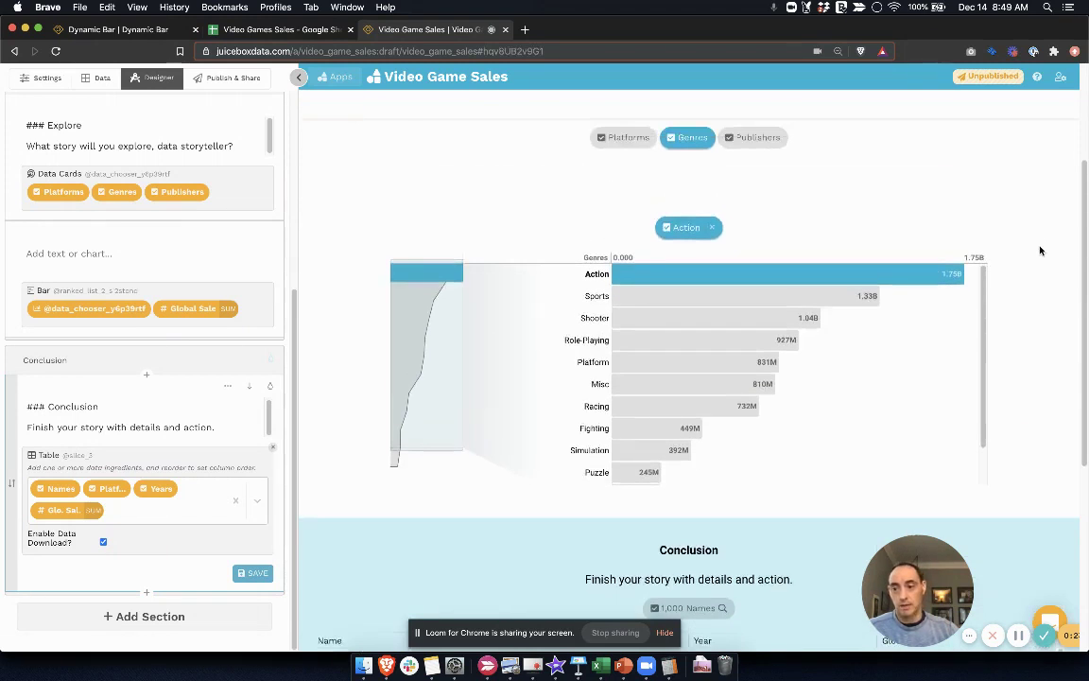
scroll(1046, 246, up, 3)
scroll(1013, 255, up, 2)
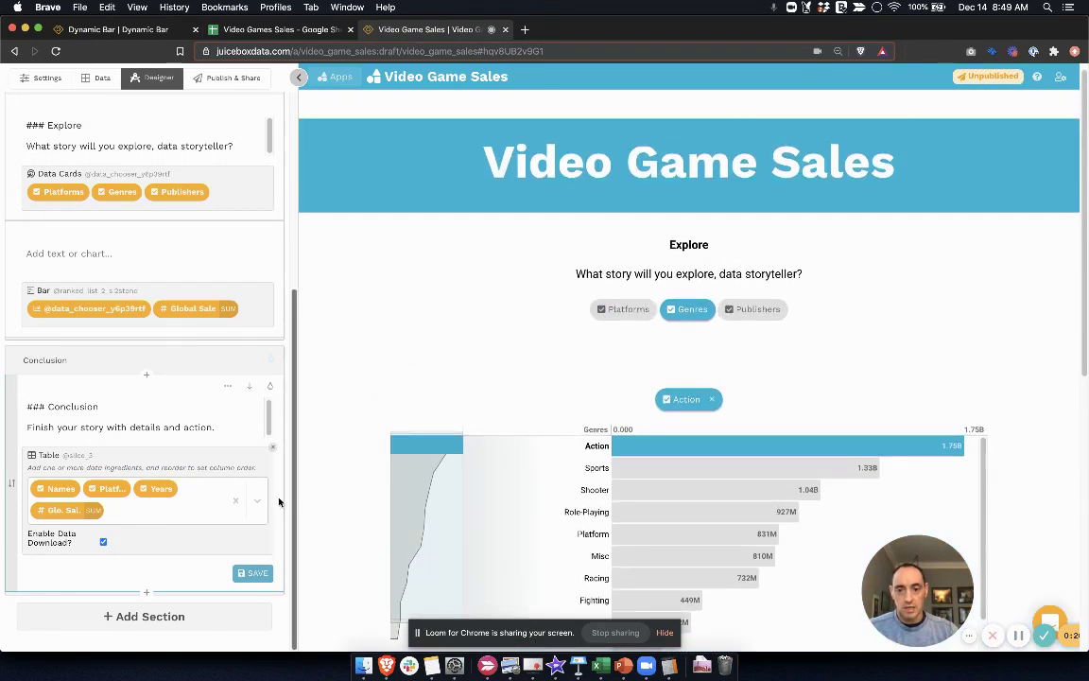
scroll(340, 475, down, 3)
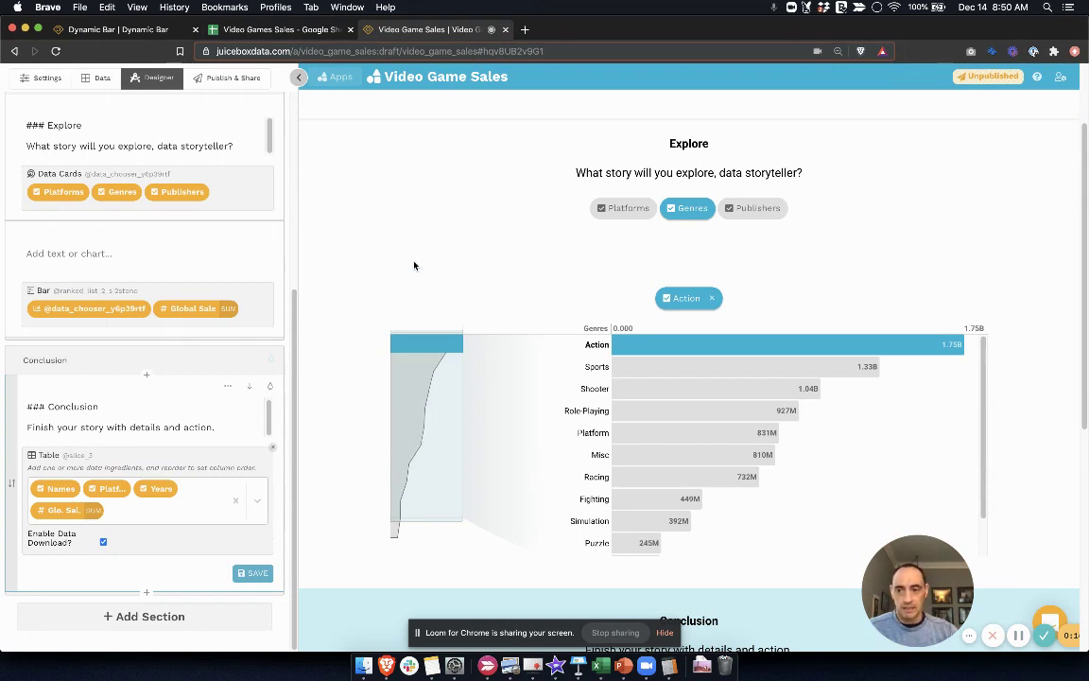
scroll(397, 256, up, 1)
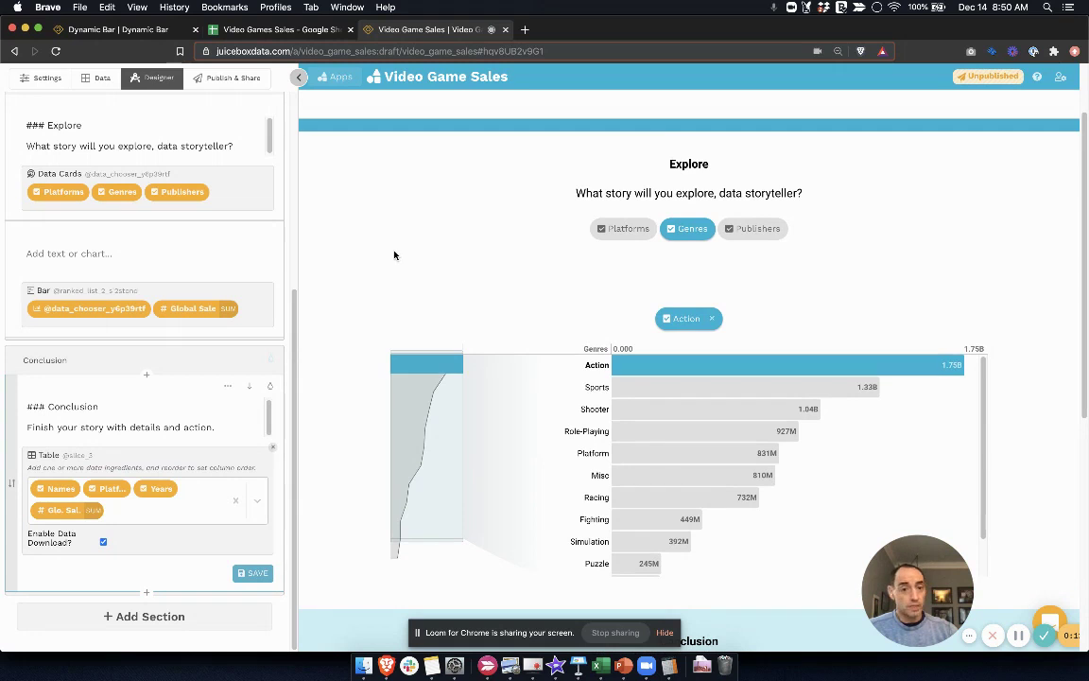